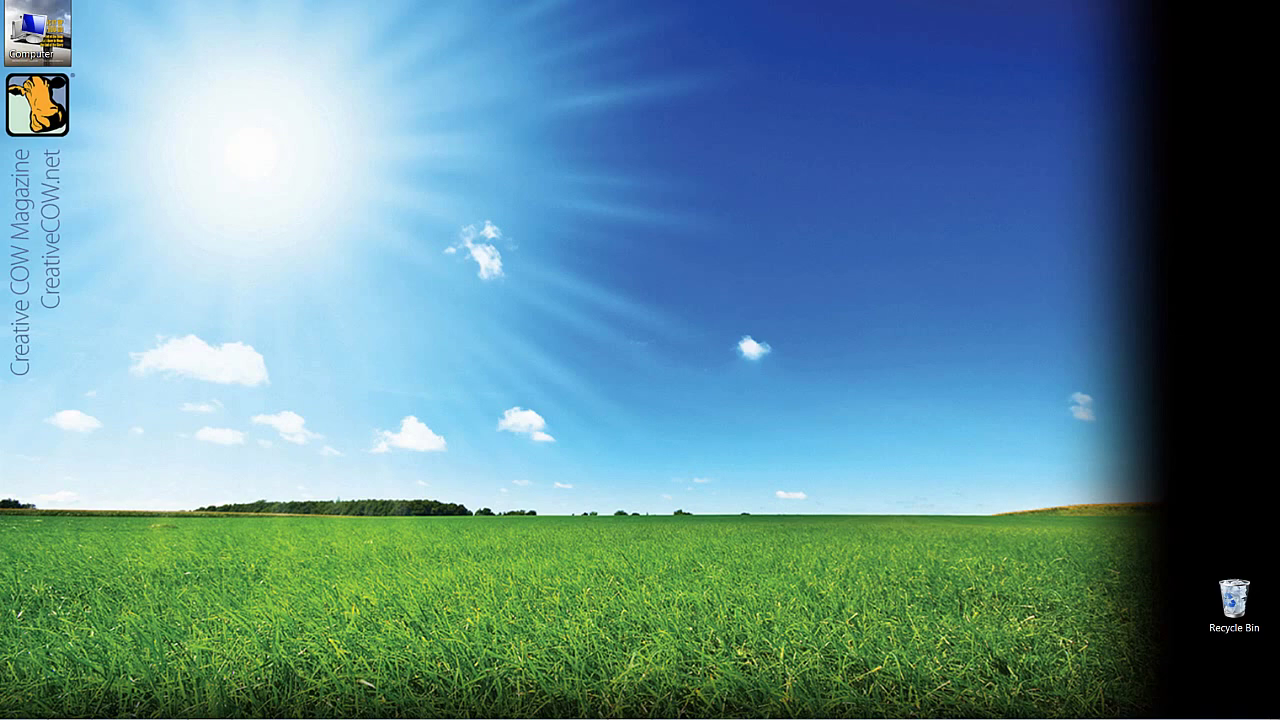
# Step: Look through the green screen plate downloads on the Hollywood Camera Work page in the browser, and minimize the browser
pyautogui.hotkey('alt', 'Tab')
pyautogui.hotkey('alt', 'Tab')
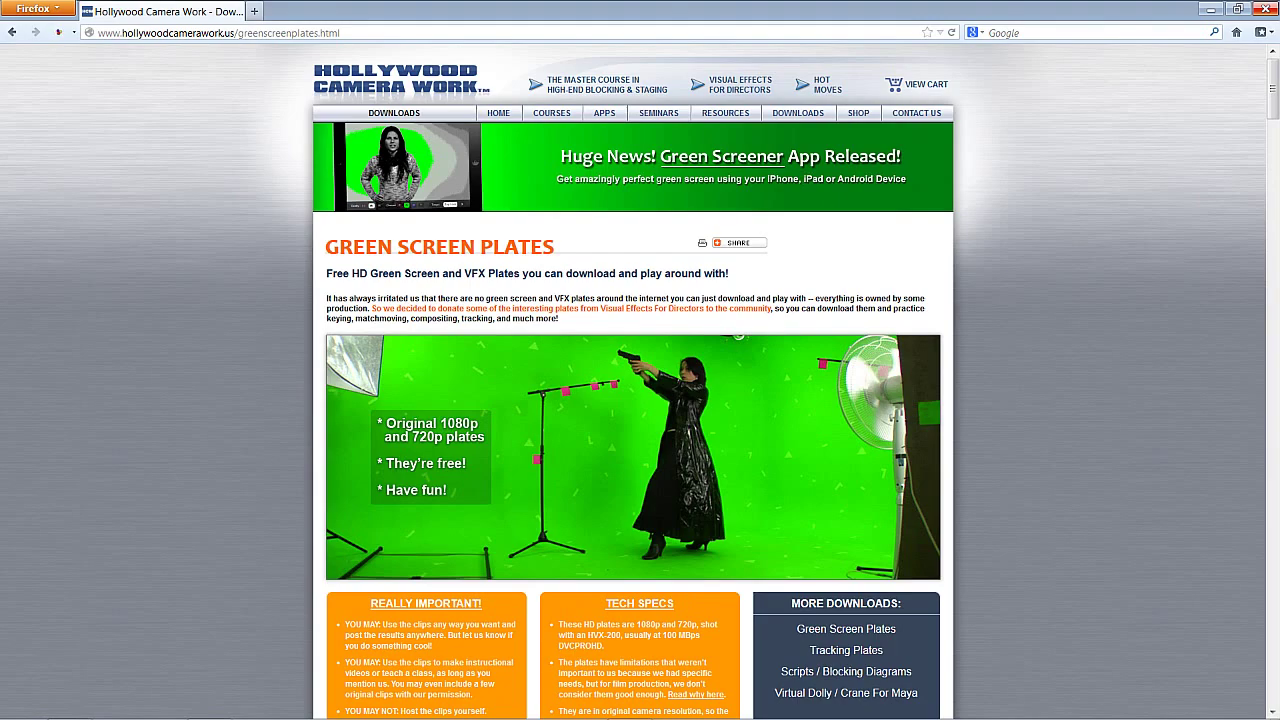
pyautogui.moveTo(1273, 88); pyautogui.dragTo(1274, 700)
pyautogui.scroll(10, 1122, 412)
pyautogui.scroll(12, 1129, 410)
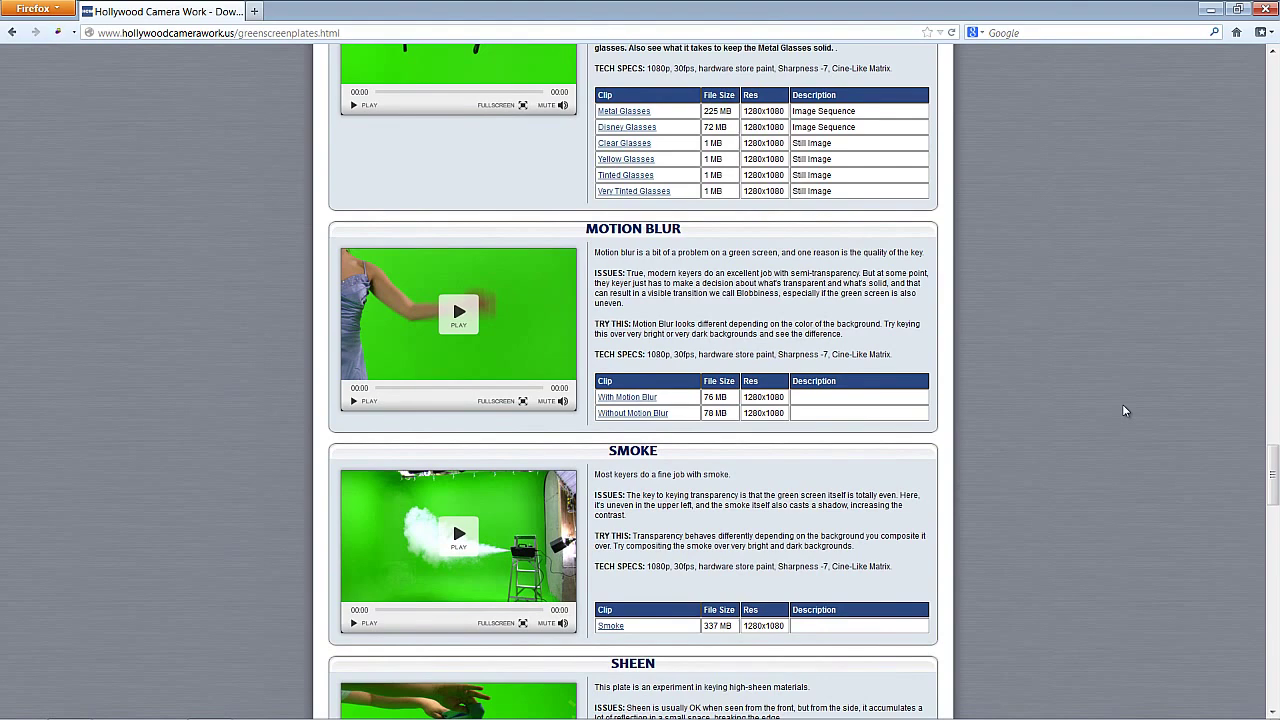
pyautogui.scroll(20, 1123, 390)
pyautogui.scroll(10, 1129, 379)
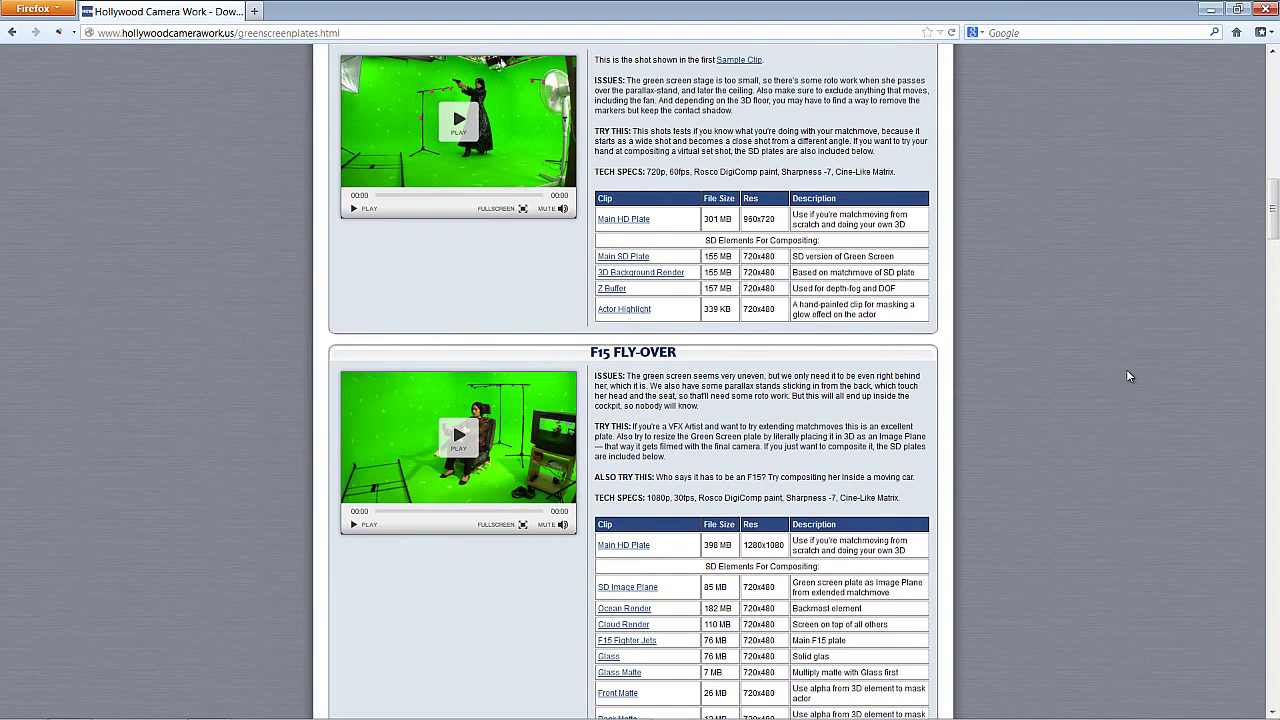
pyautogui.click(1210, 9)
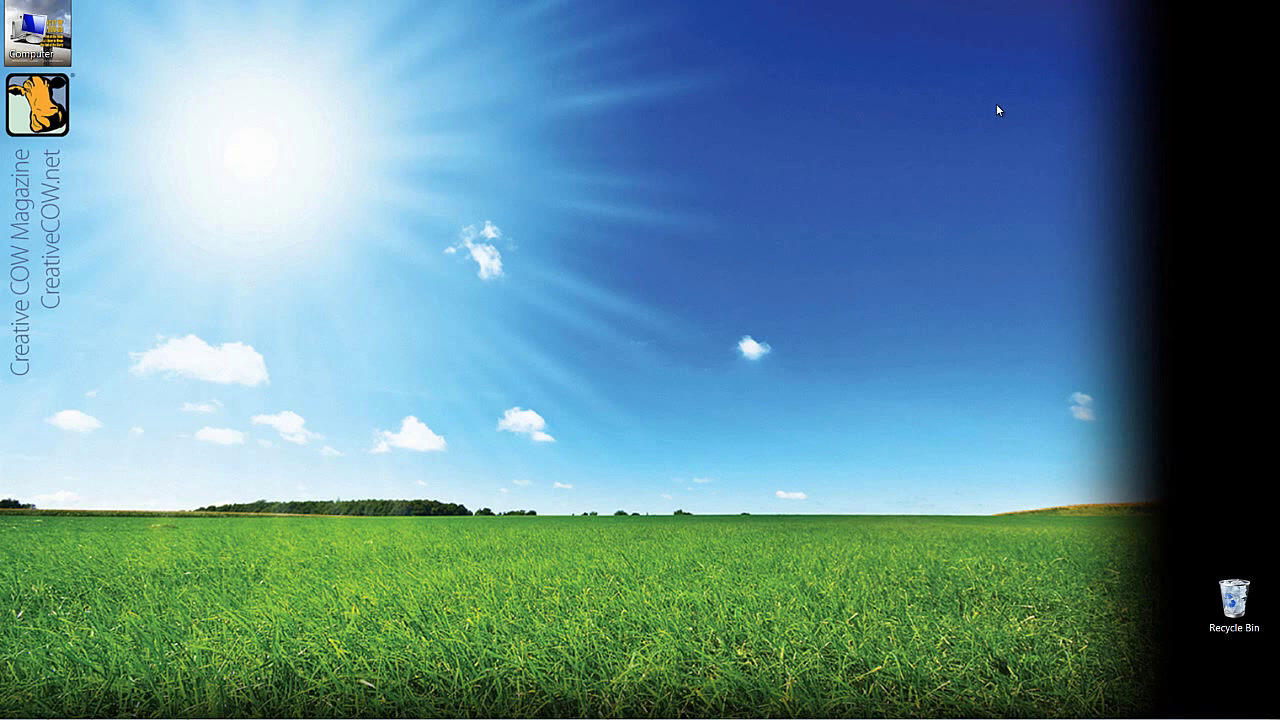
# Step: Switch to Avid Symphony and preview the beach image clip and the hcw_godiva_wide.0001.png green screen clip in the source monitor
pyautogui.hotkey('alt', 'Tab')
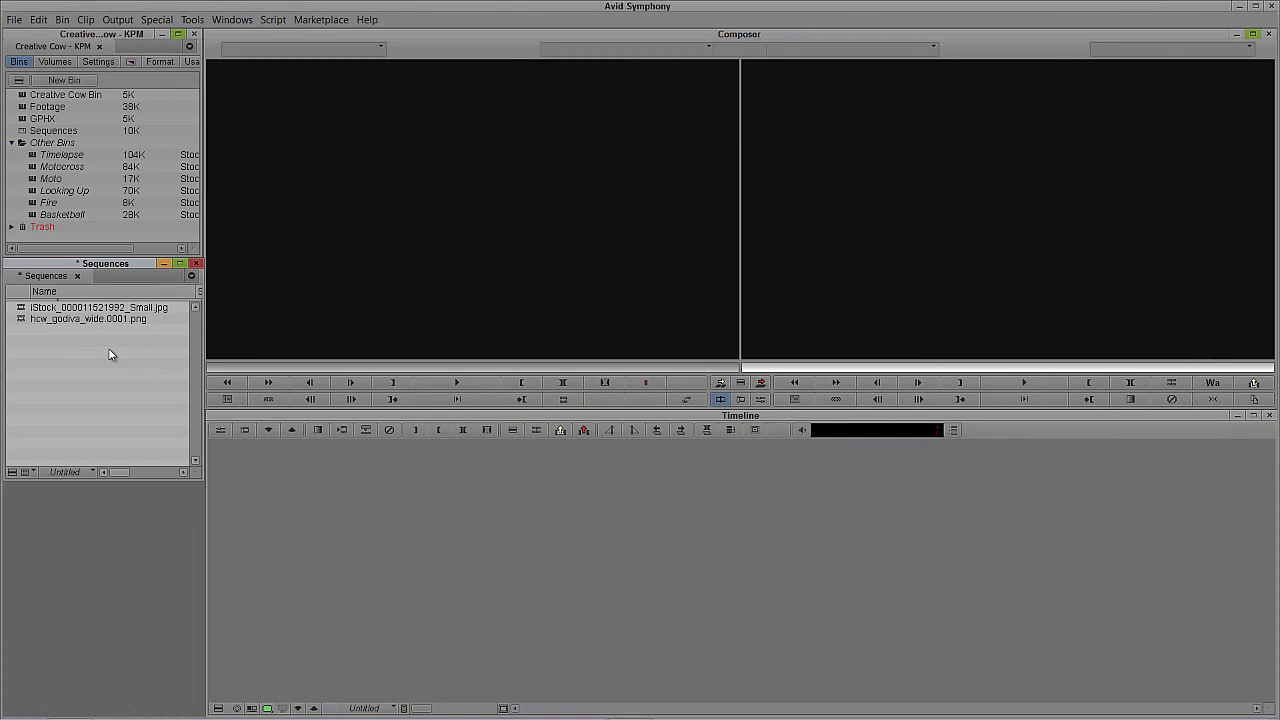
pyautogui.moveTo(45, 308); pyautogui.dragTo(388, 232)
pyautogui.moveTo(268, 370); pyautogui.dragTo(630, 370)
pyautogui.click(234, 370)
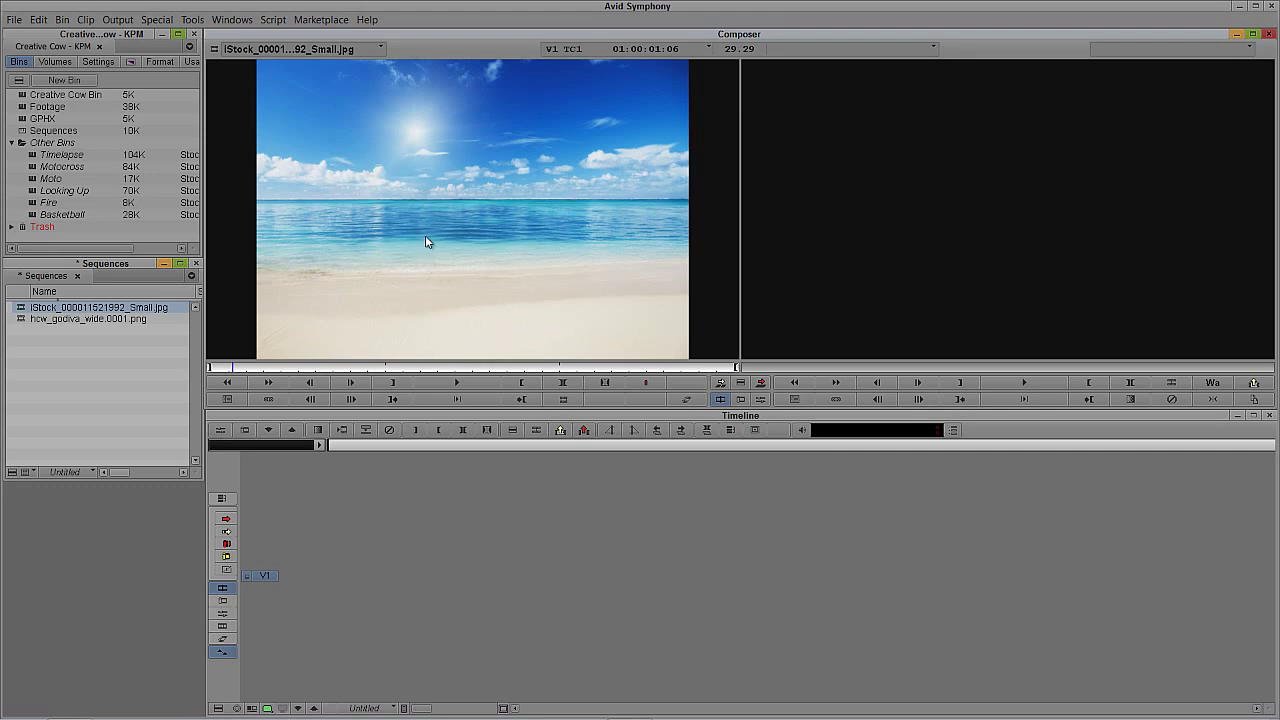
pyautogui.doubleClick(22, 320)
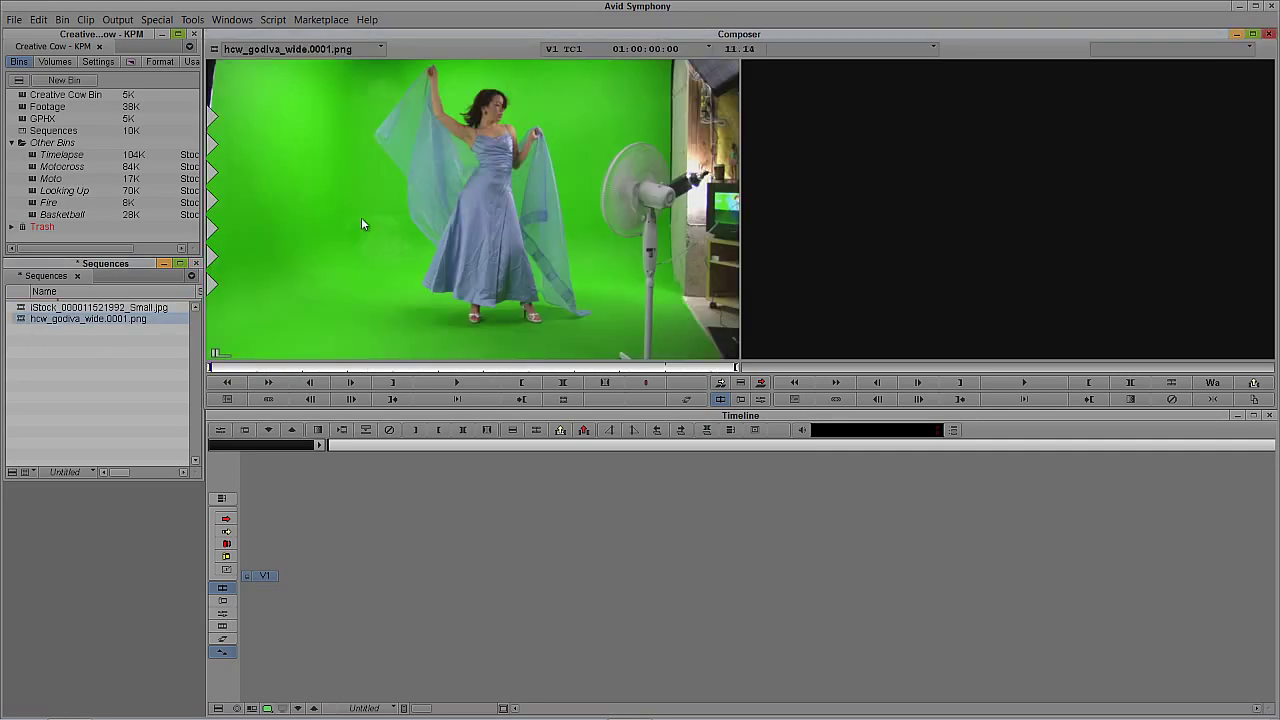
pyautogui.moveTo(262, 366); pyautogui.dragTo(382, 398)
pyautogui.click(383, 398)
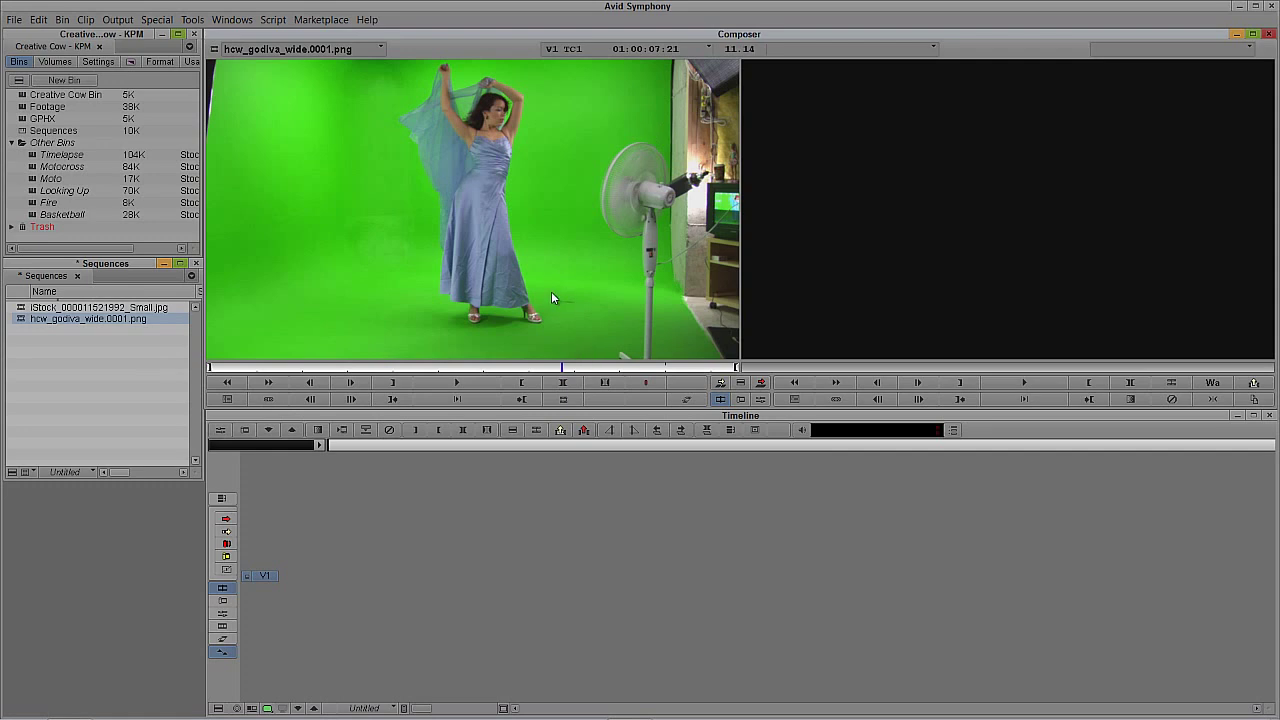
pyautogui.moveTo(40, 308); pyautogui.dragTo(436, 268)
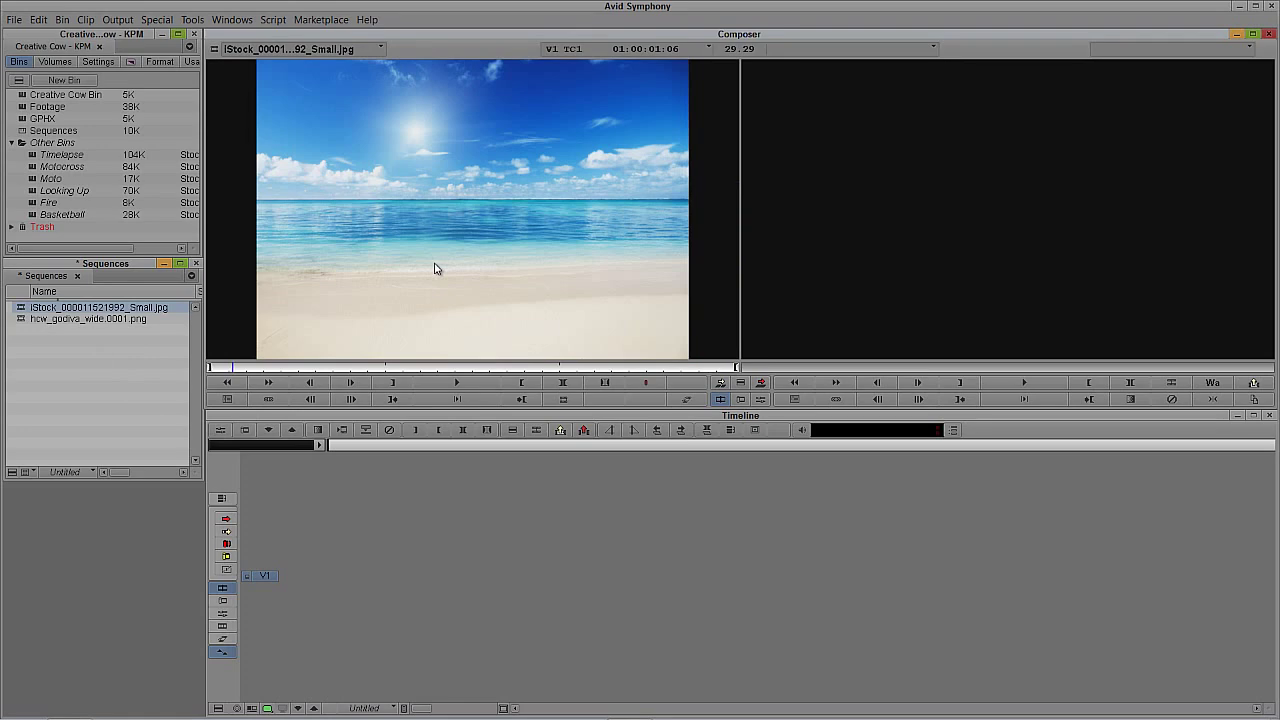
pyautogui.press('v')
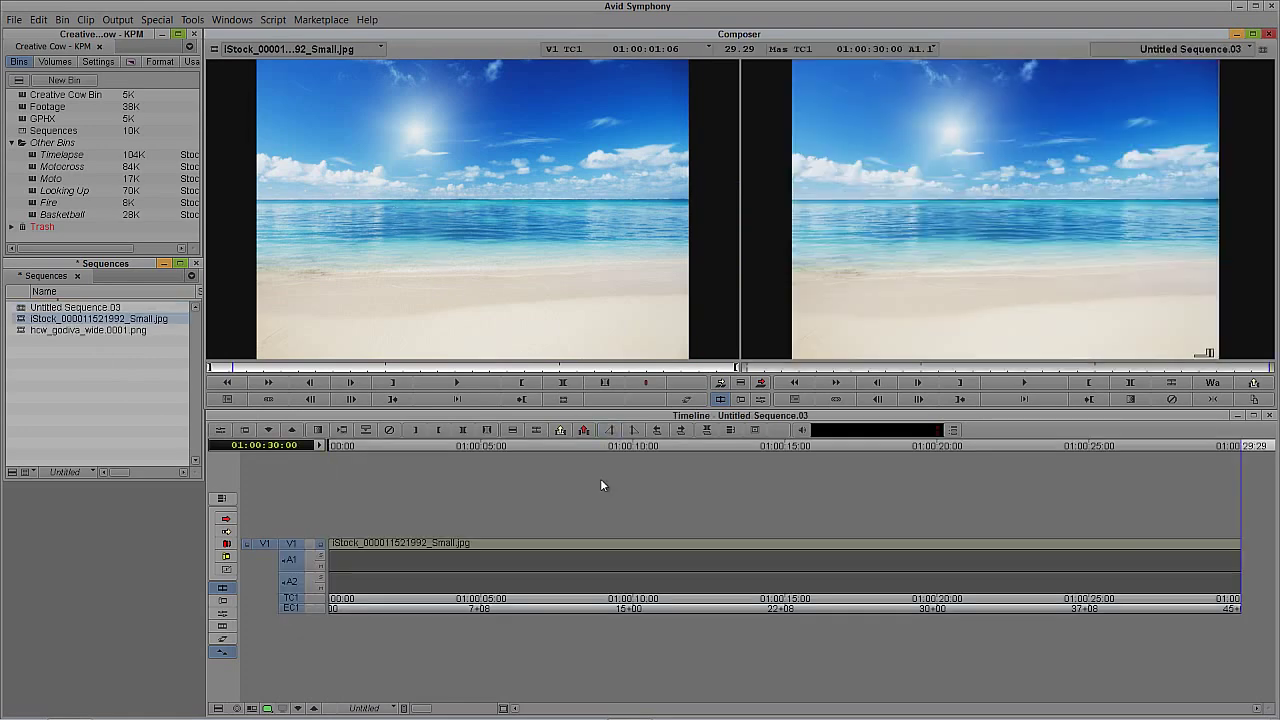
pyautogui.click(448, 574)
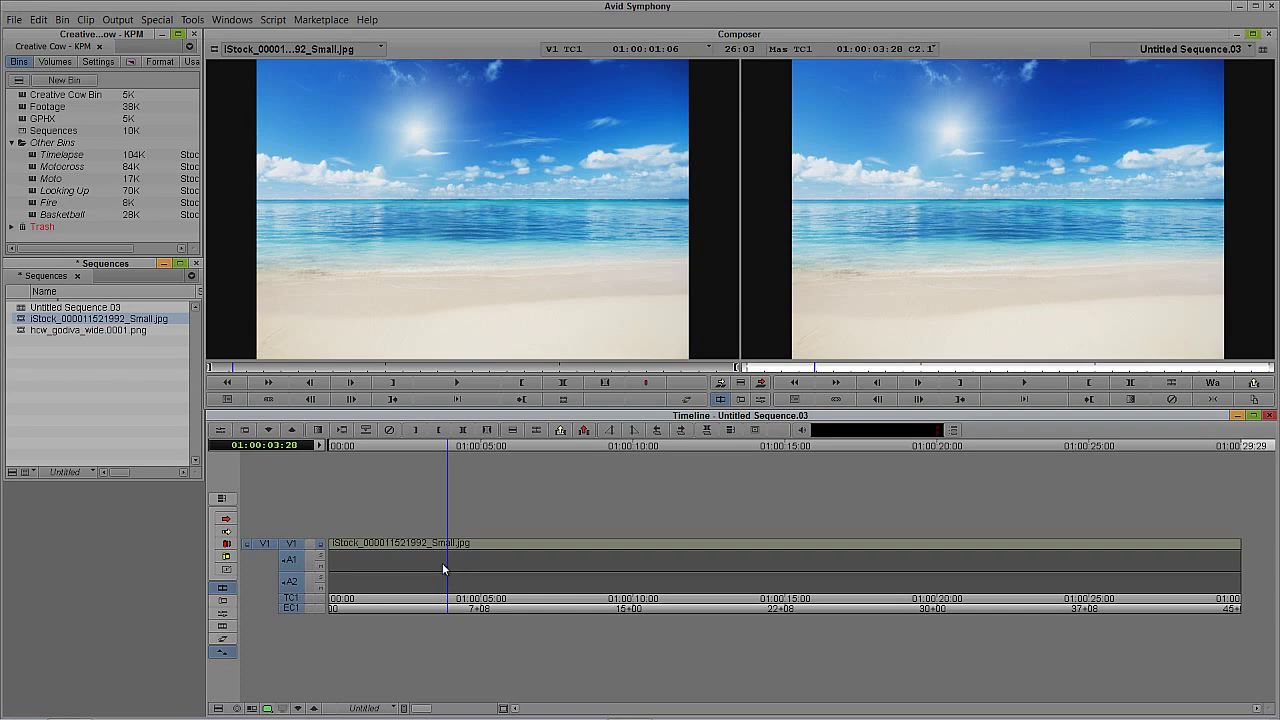
# Step: Add video track V2 and overwrite hcw_godiva_wide.0001.png onto it from the start of the sequence
pyautogui.hotkey('ctrl', 'y')
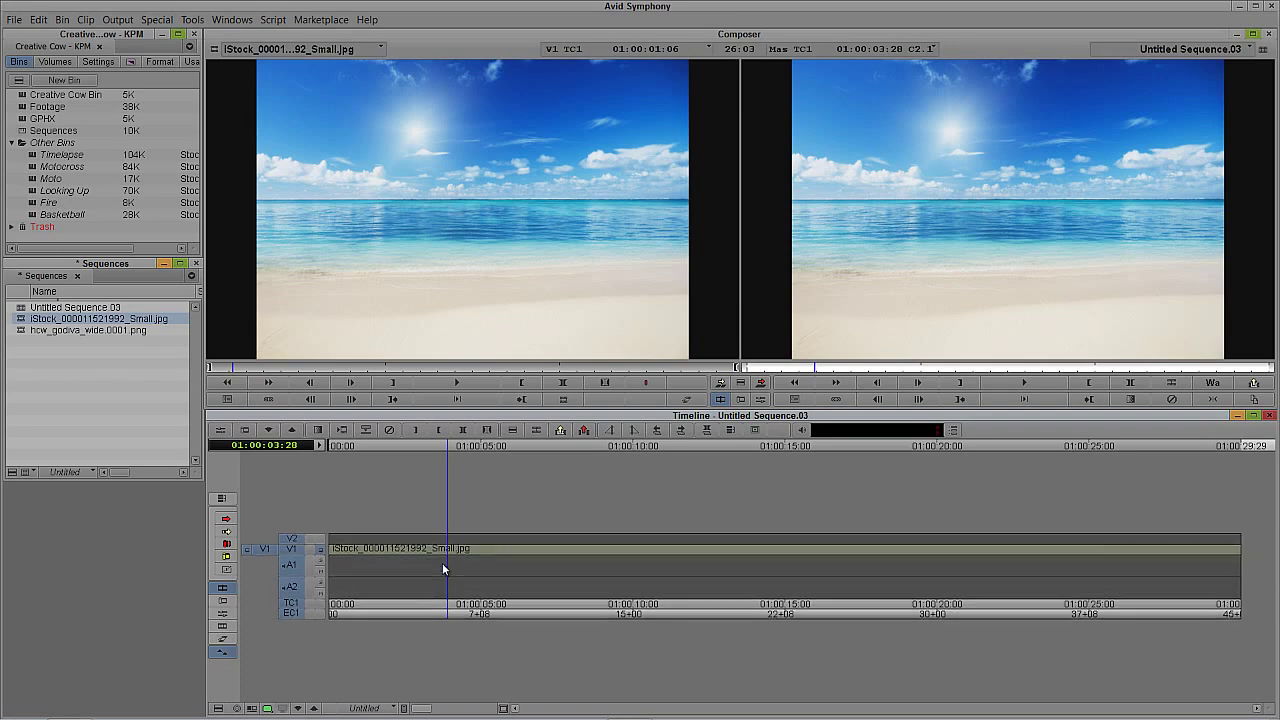
pyautogui.moveTo(264, 549); pyautogui.dragTo(291, 538)
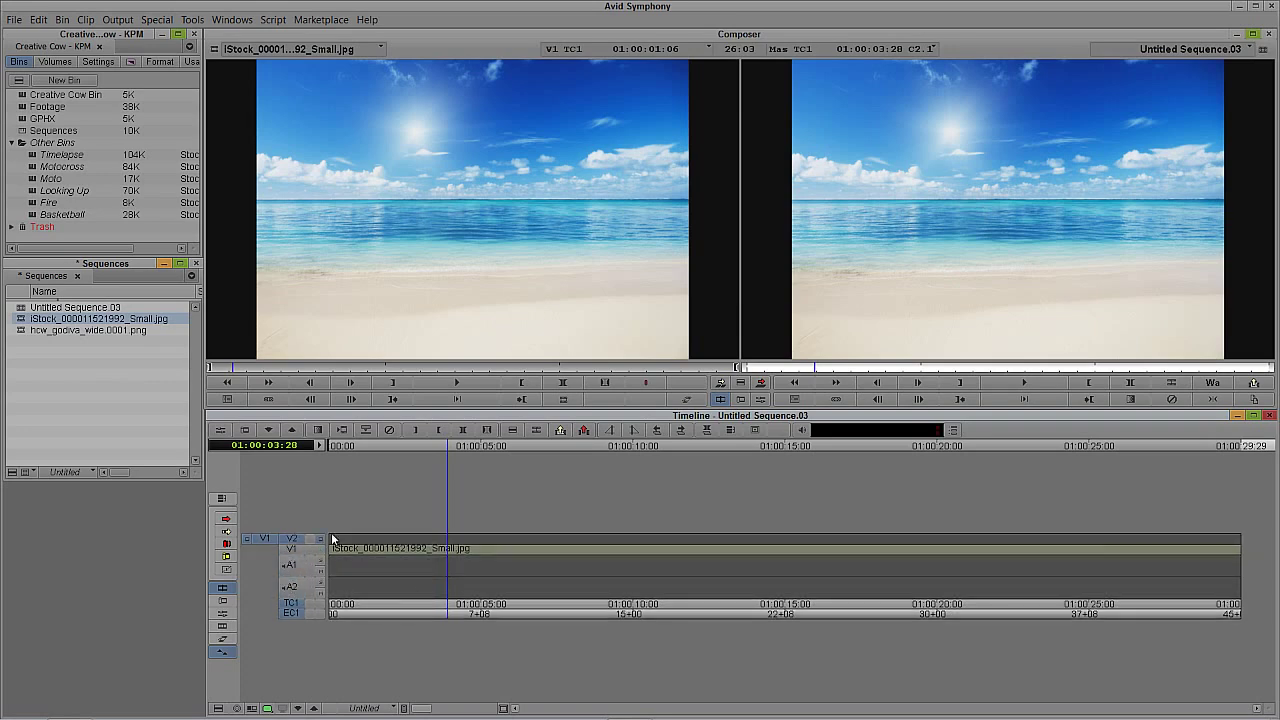
pyautogui.moveTo(22, 328); pyautogui.dragTo(453, 257)
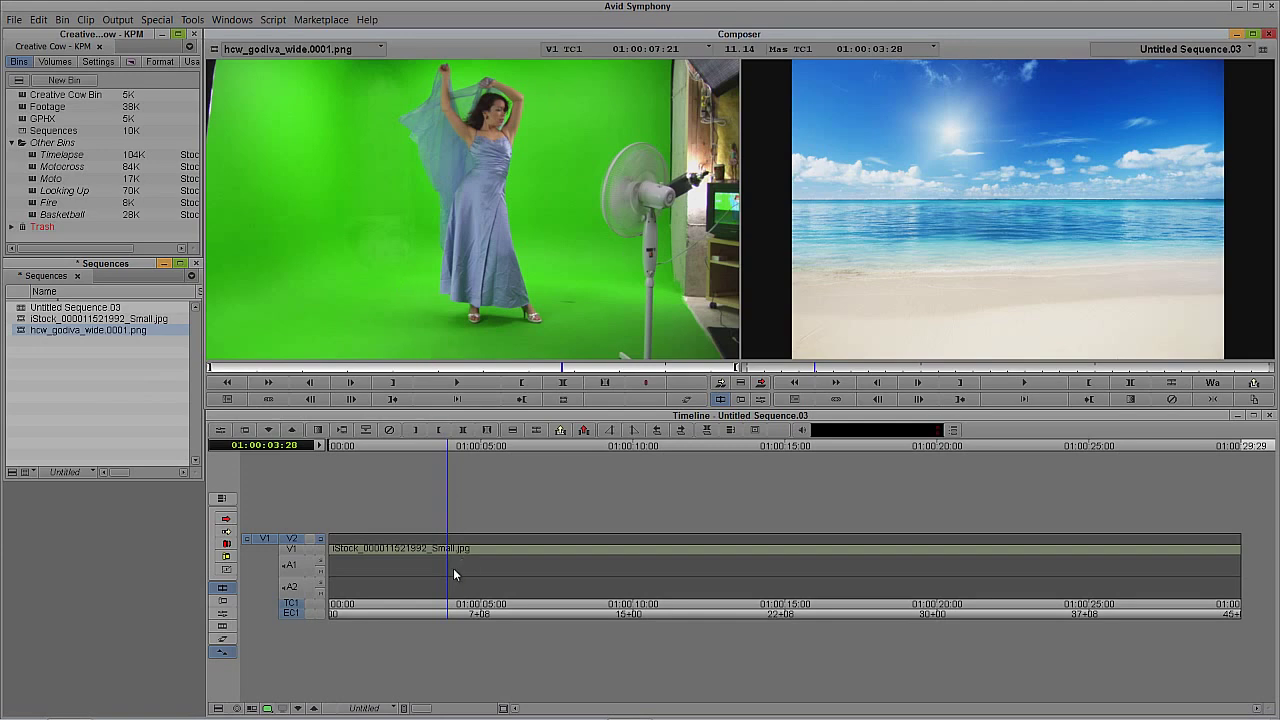
pyautogui.moveTo(454, 568); pyautogui.dragTo(286, 563)
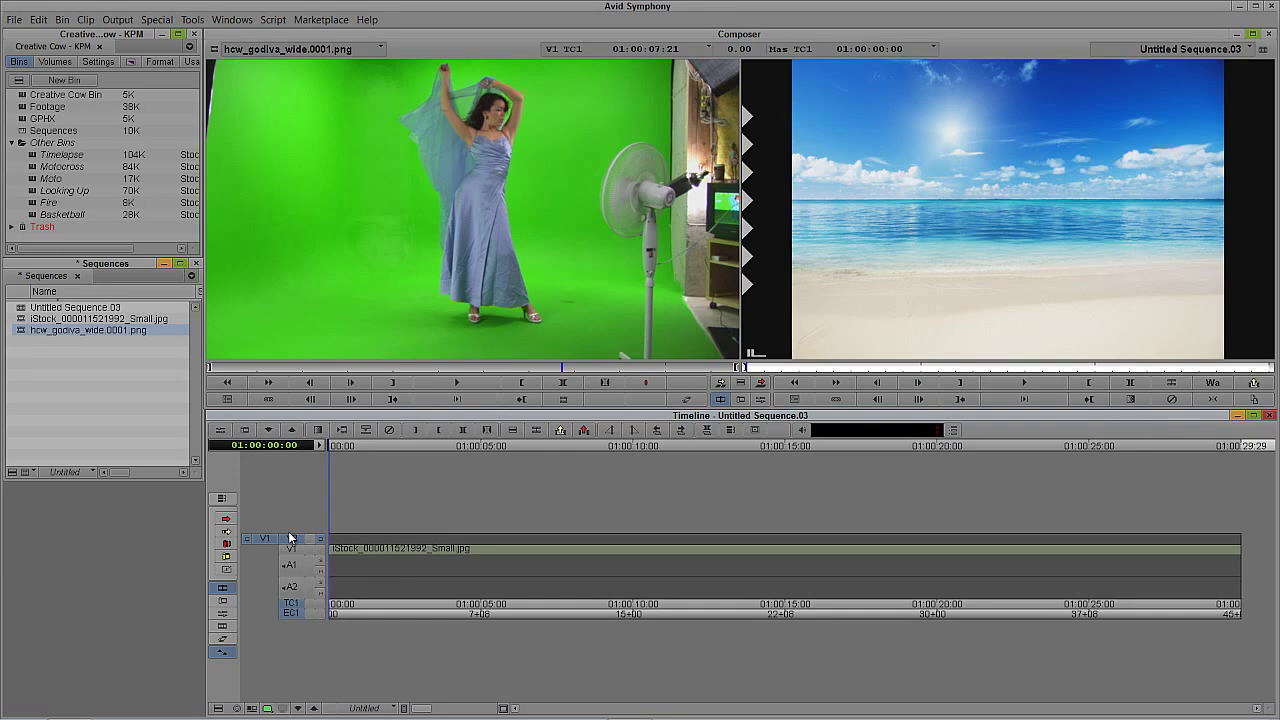
pyautogui.press('b')
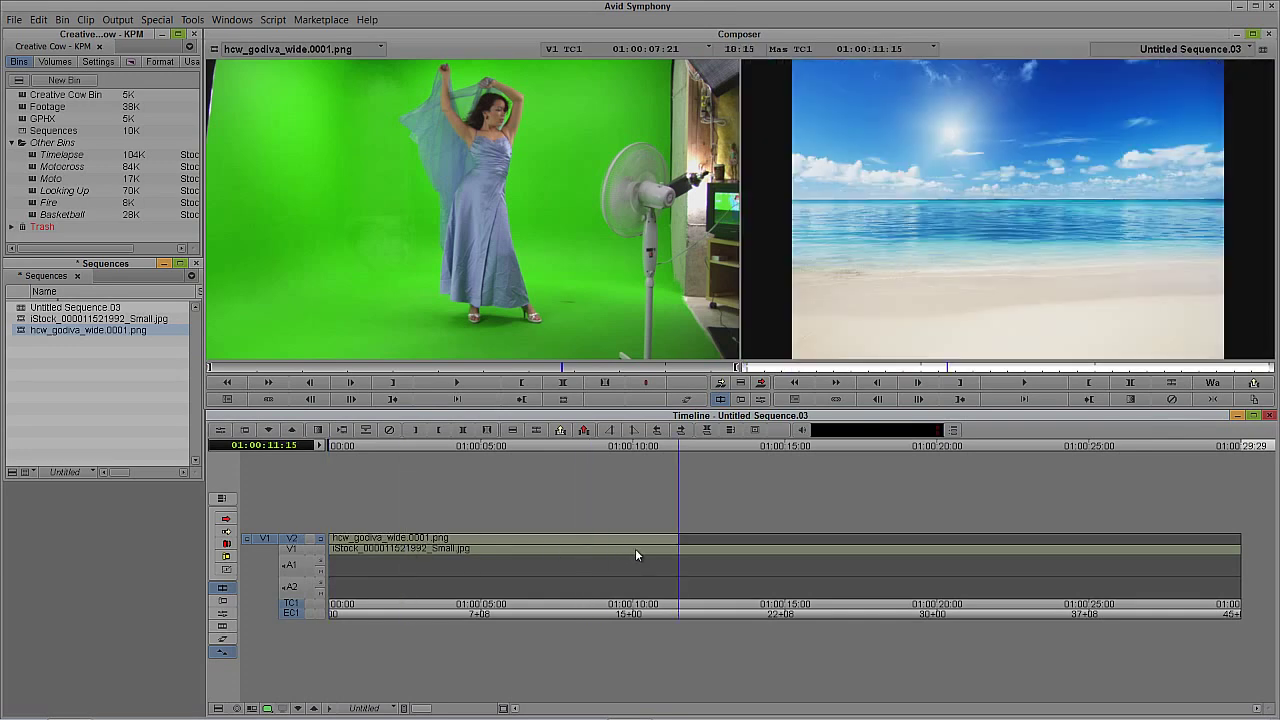
# Step: Extract the part of the sequence that extends beyond the end of the green screen clip, and park at 01:00:02:11
pyautogui.moveTo(628, 546); pyautogui.dragTo(1250, 560)
pyautogui.press('t')
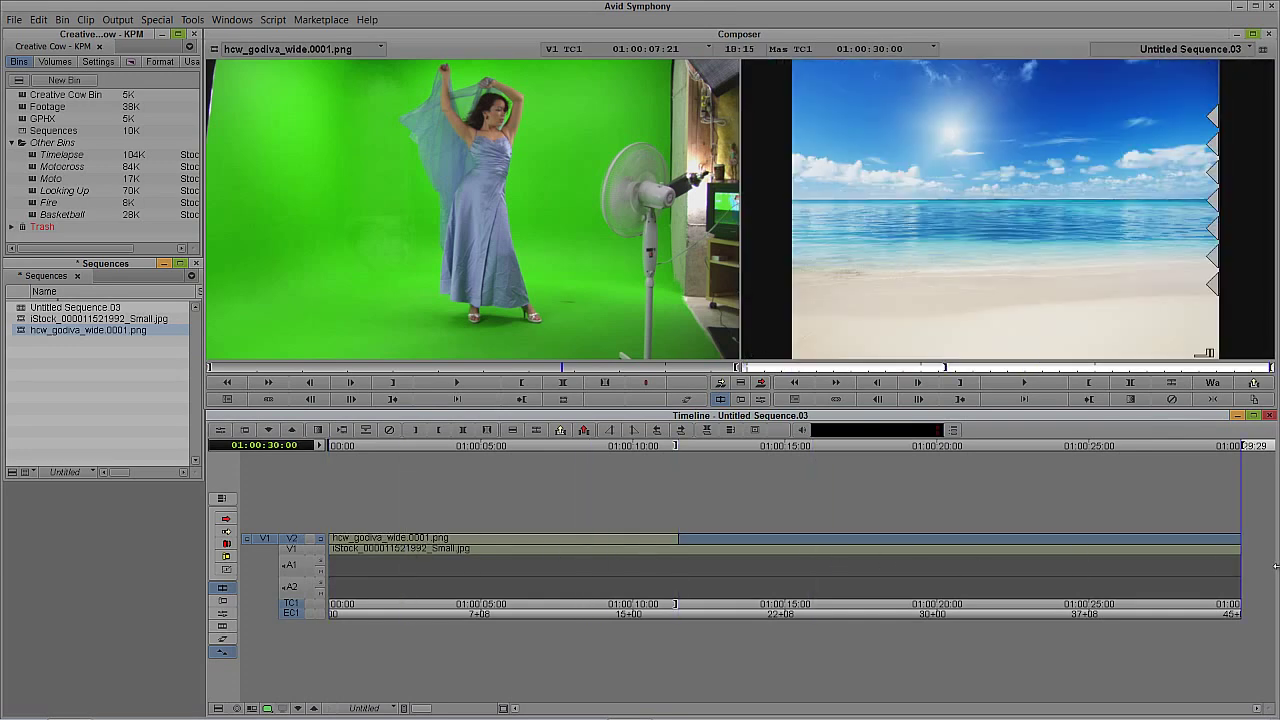
pyautogui.press('x')
pyautogui.moveTo(965, 550); pyautogui.dragTo(510, 570)
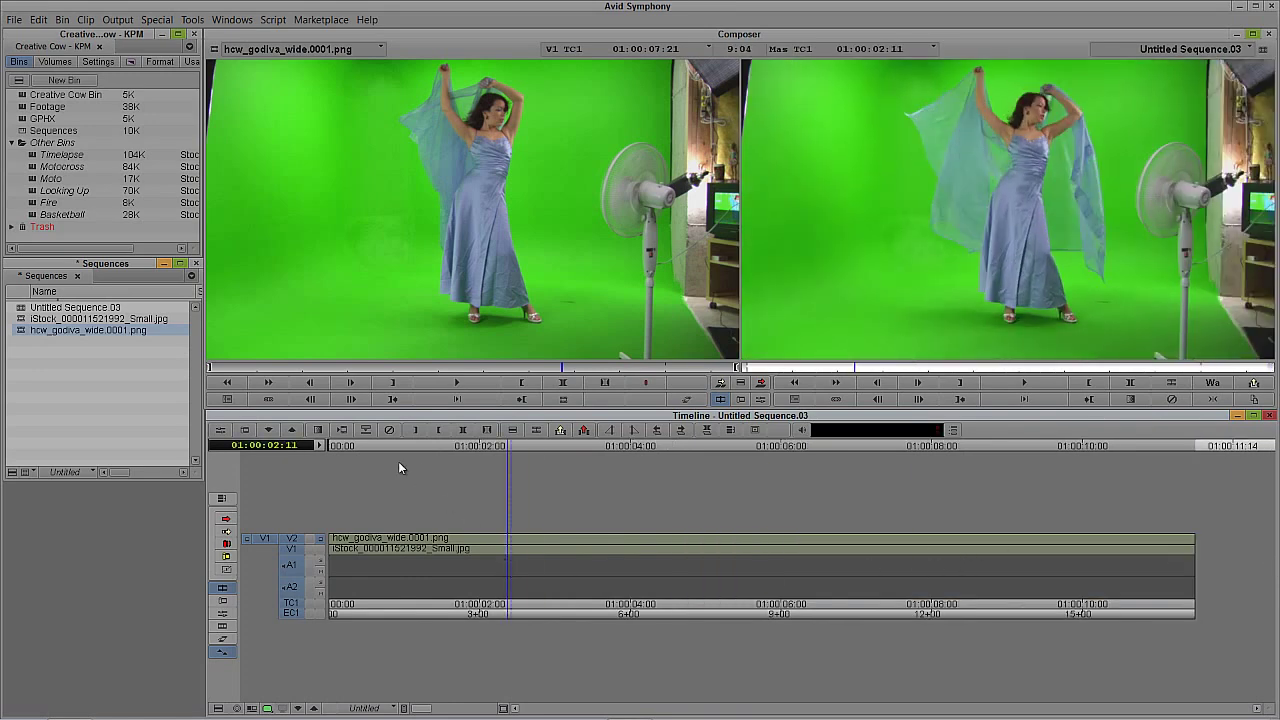
# Step: Apply the SpectraMatte key effect to the green screen clip on V2
pyautogui.hotkey('ctrl', '8')
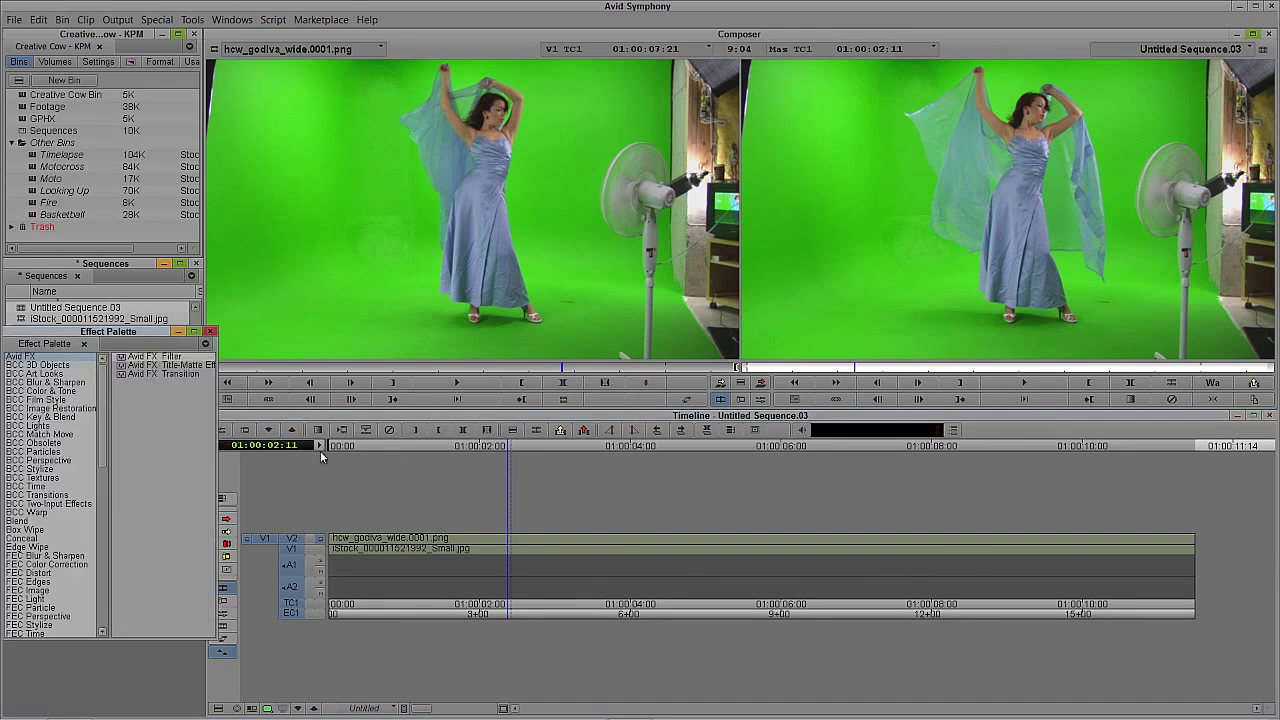
pyautogui.moveTo(101, 441); pyautogui.dragTo(119, 514)
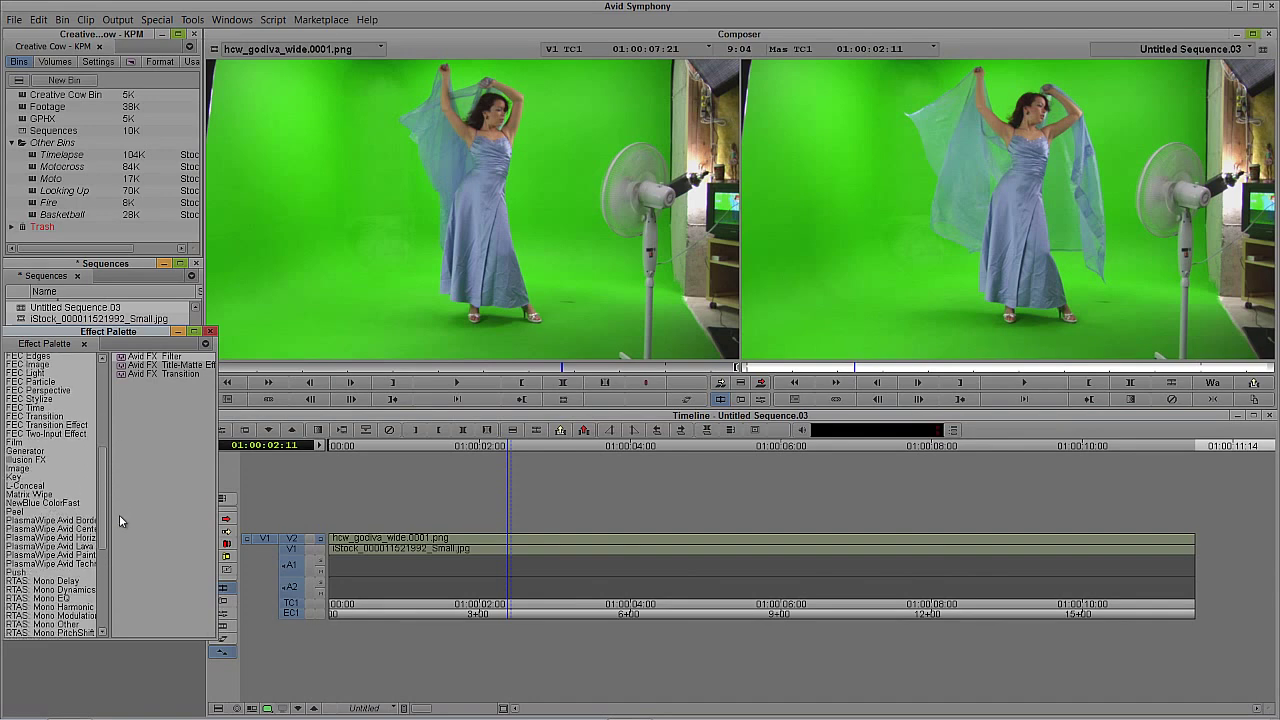
pyautogui.click(20, 478)
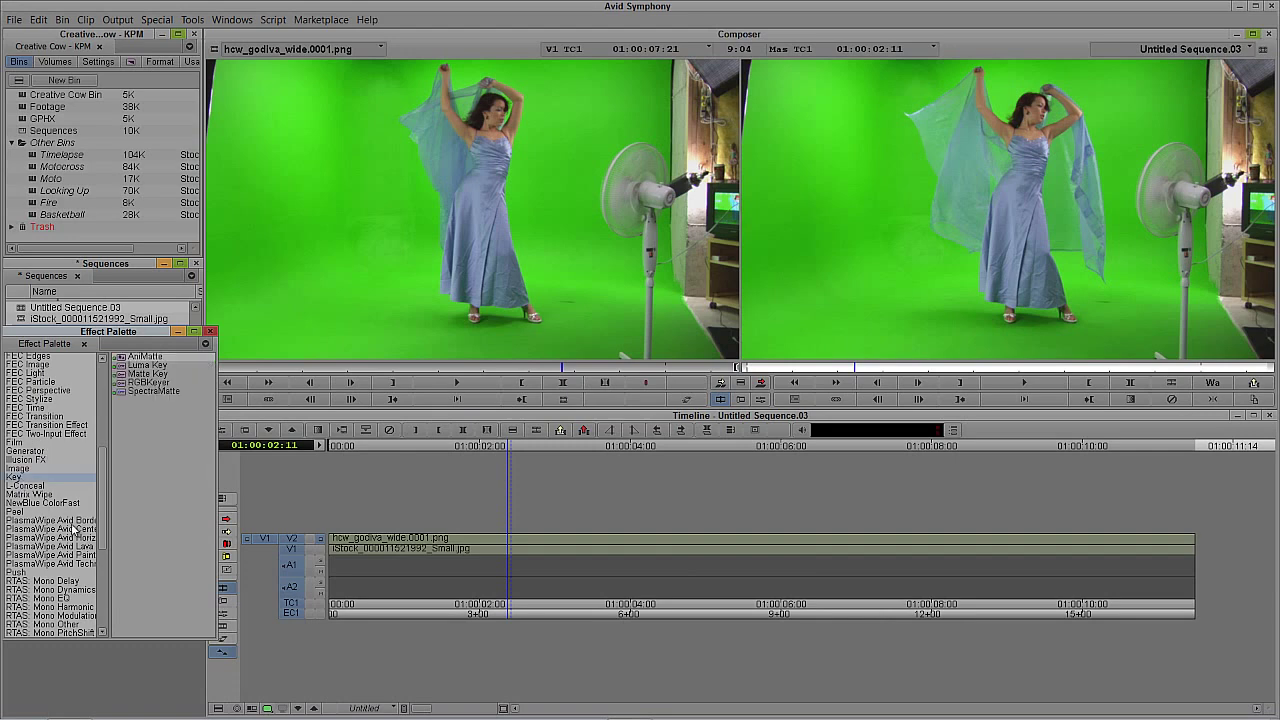
pyautogui.click(130, 391)
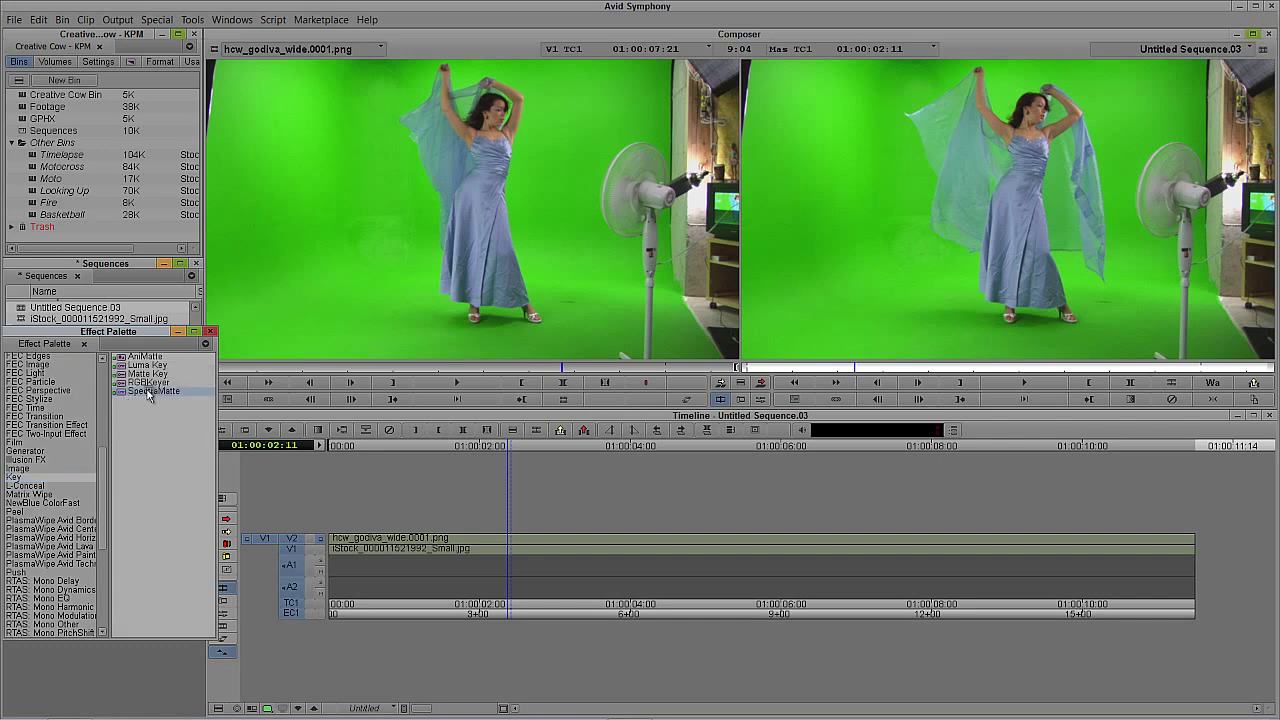
pyautogui.moveTo(494, 525); pyautogui.dragTo(490, 538)
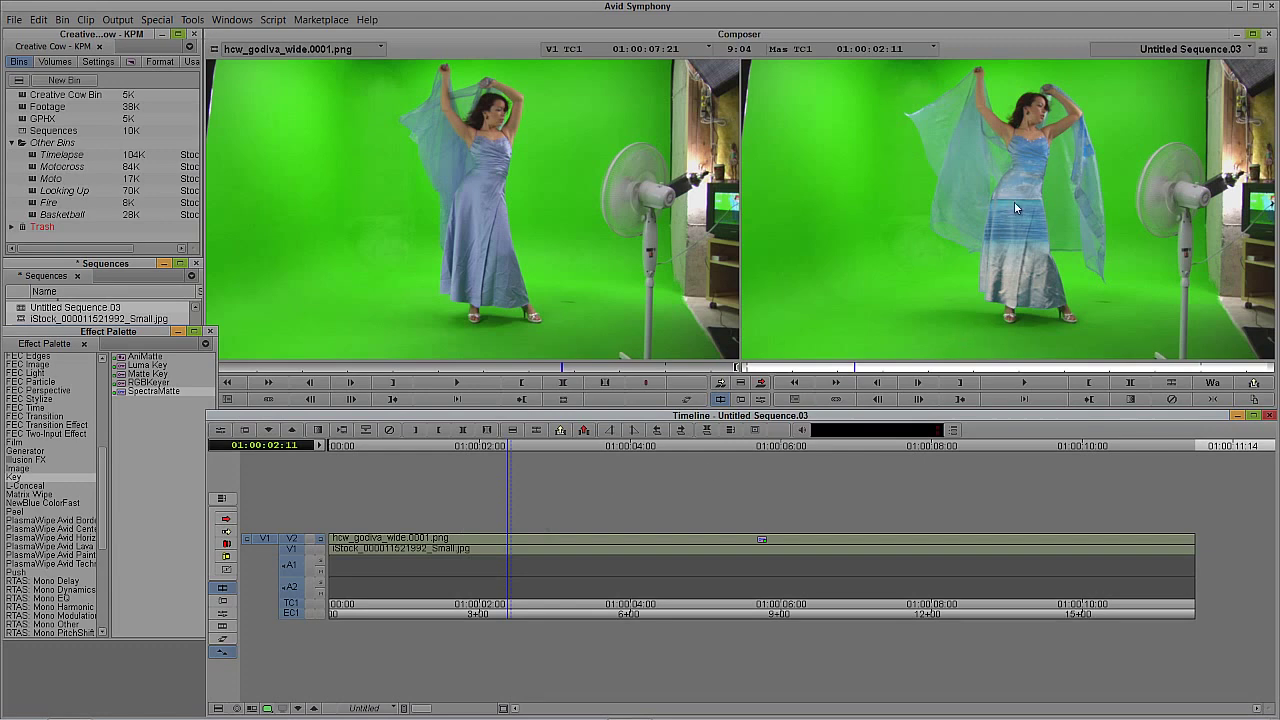
# Step: Solo track V2, open its SpectraMatte effect for editing and sample the green backdrop beside the dancer as the key color
pyautogui.click(318, 550)
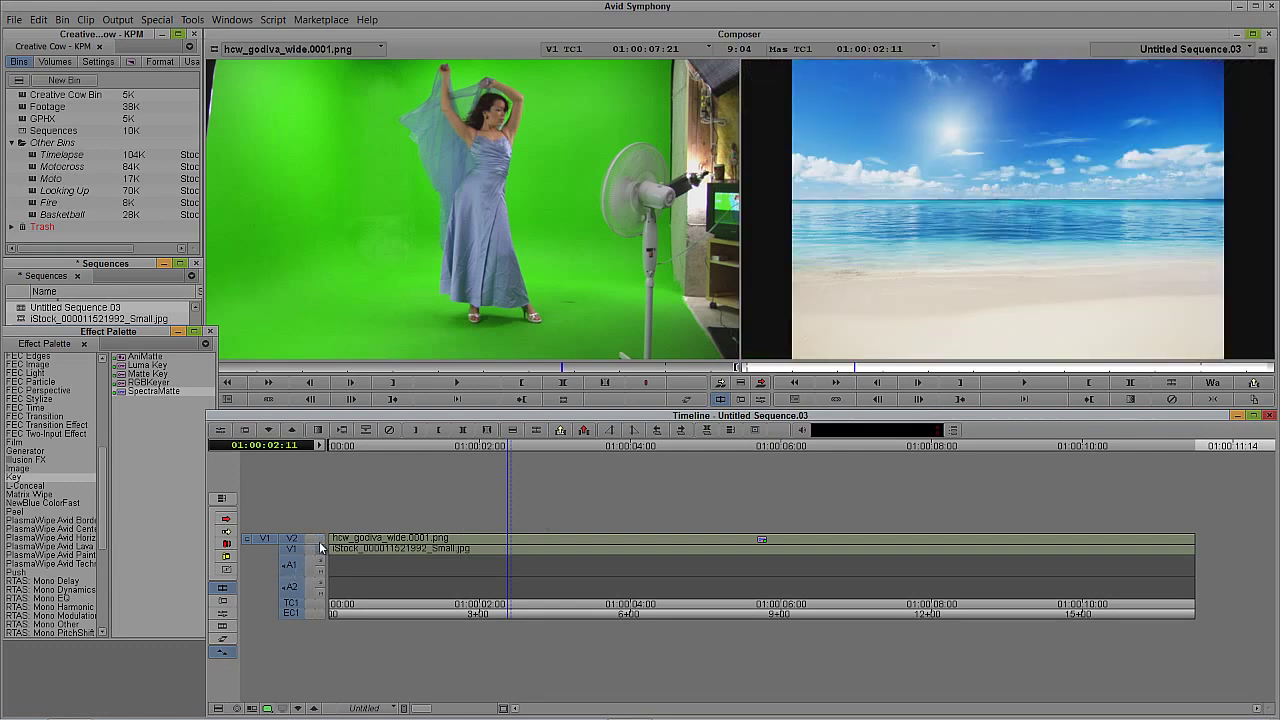
pyautogui.click(320, 539)
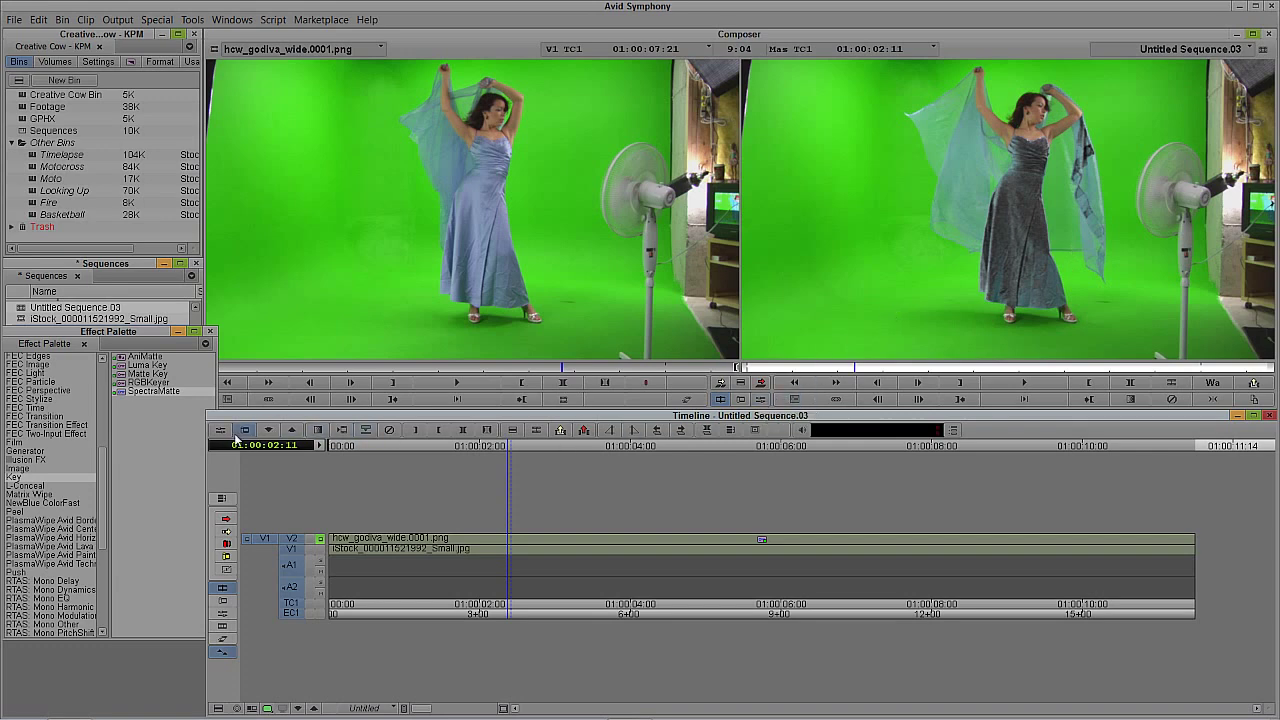
pyautogui.click(222, 432)
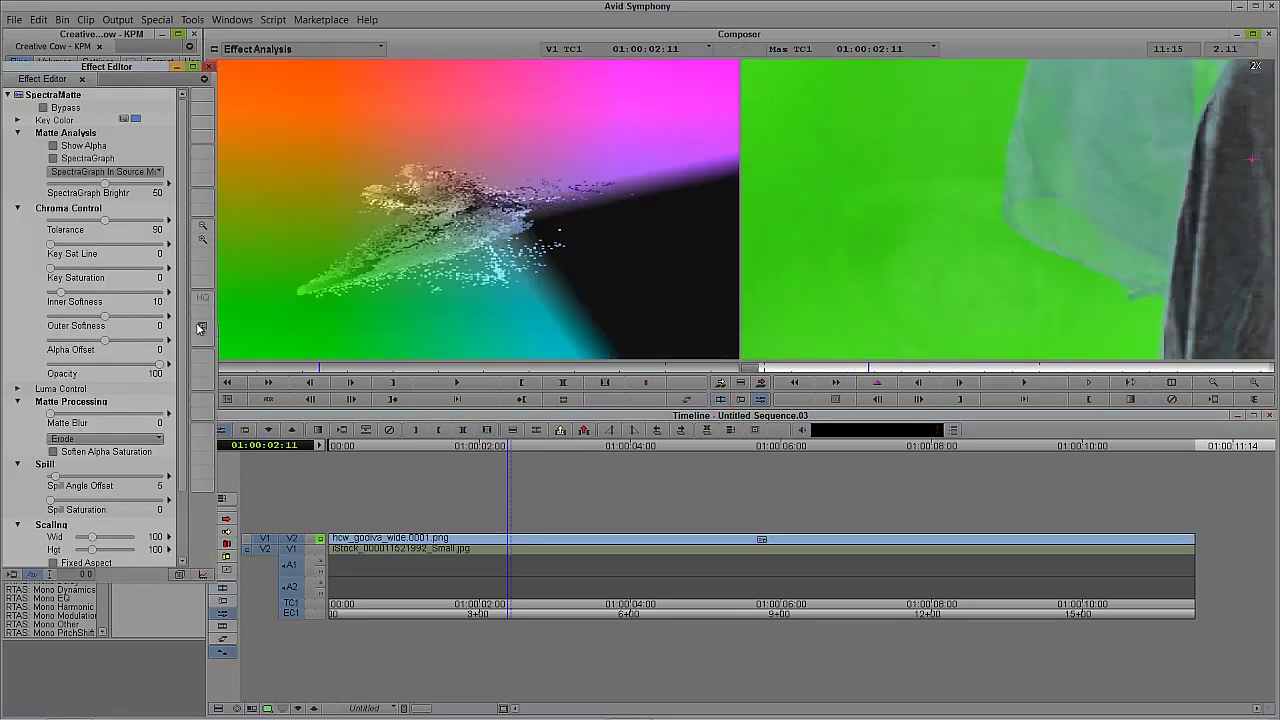
pyautogui.click(201, 239)
pyautogui.click(201, 239)
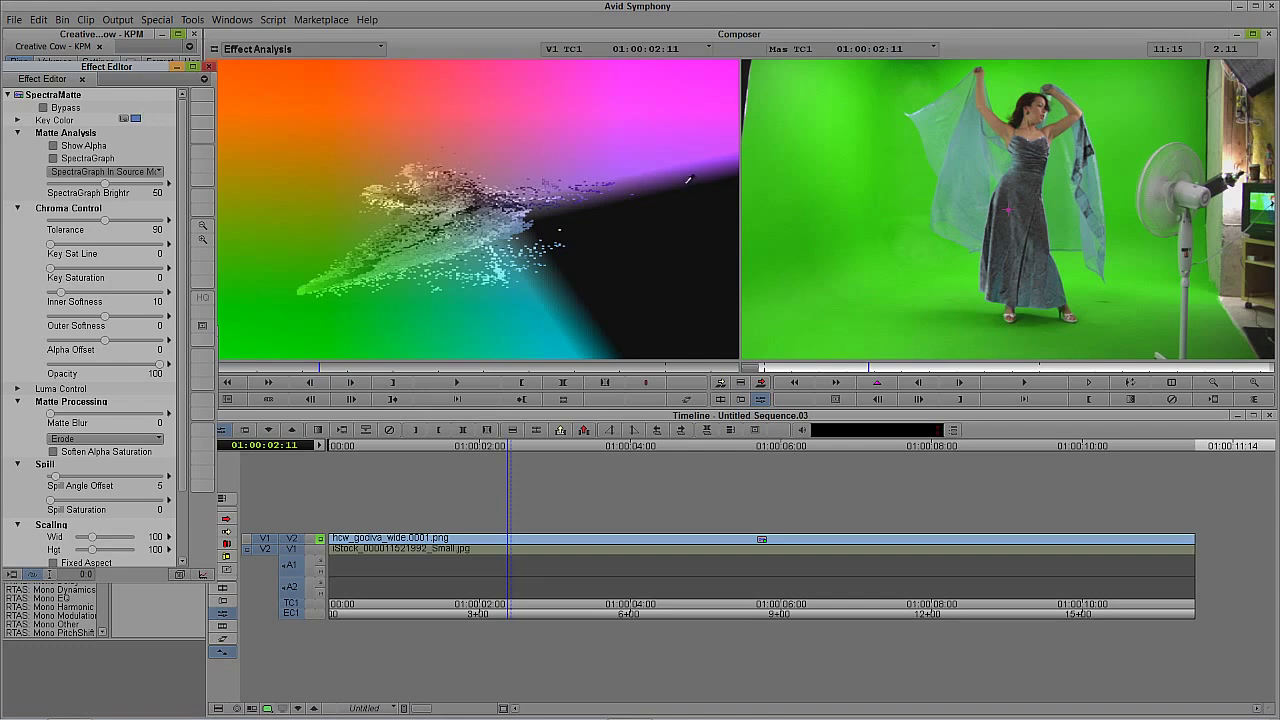
pyautogui.click(935, 178)
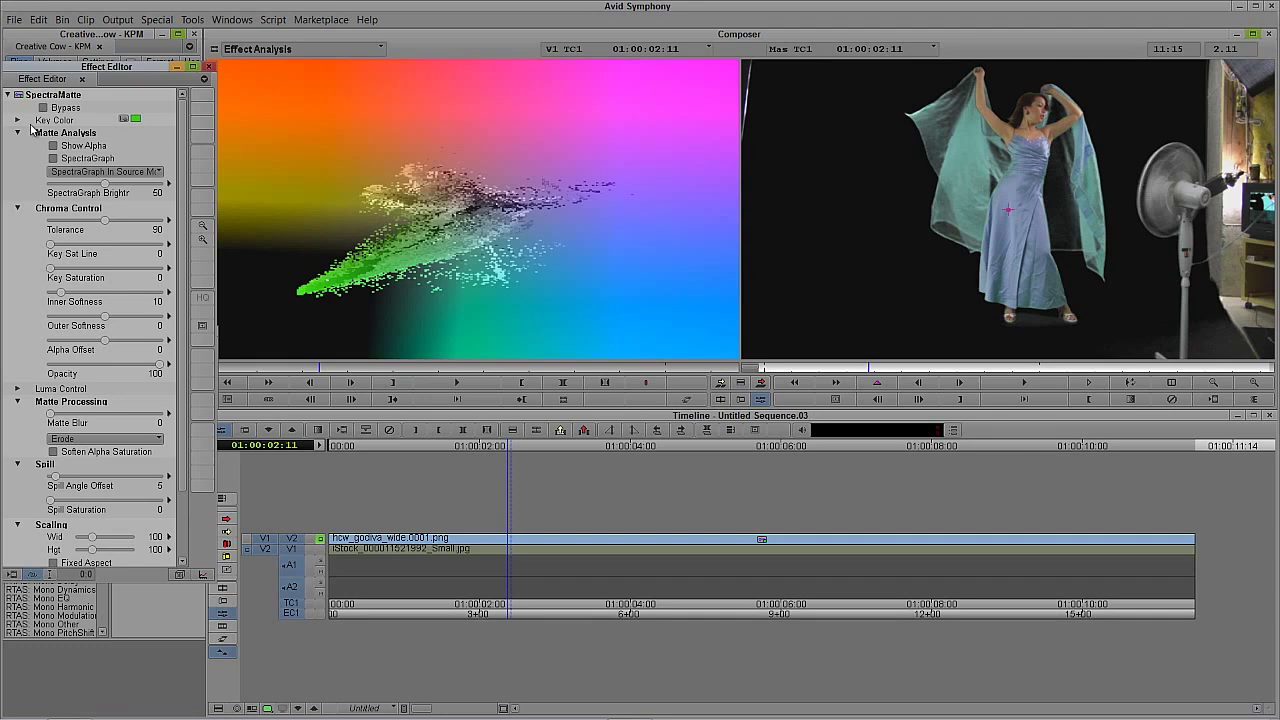
# Step: Toggle Show Alpha repeatedly to compare the matte with the keyed picture, leaving it off
pyautogui.click(53, 146)
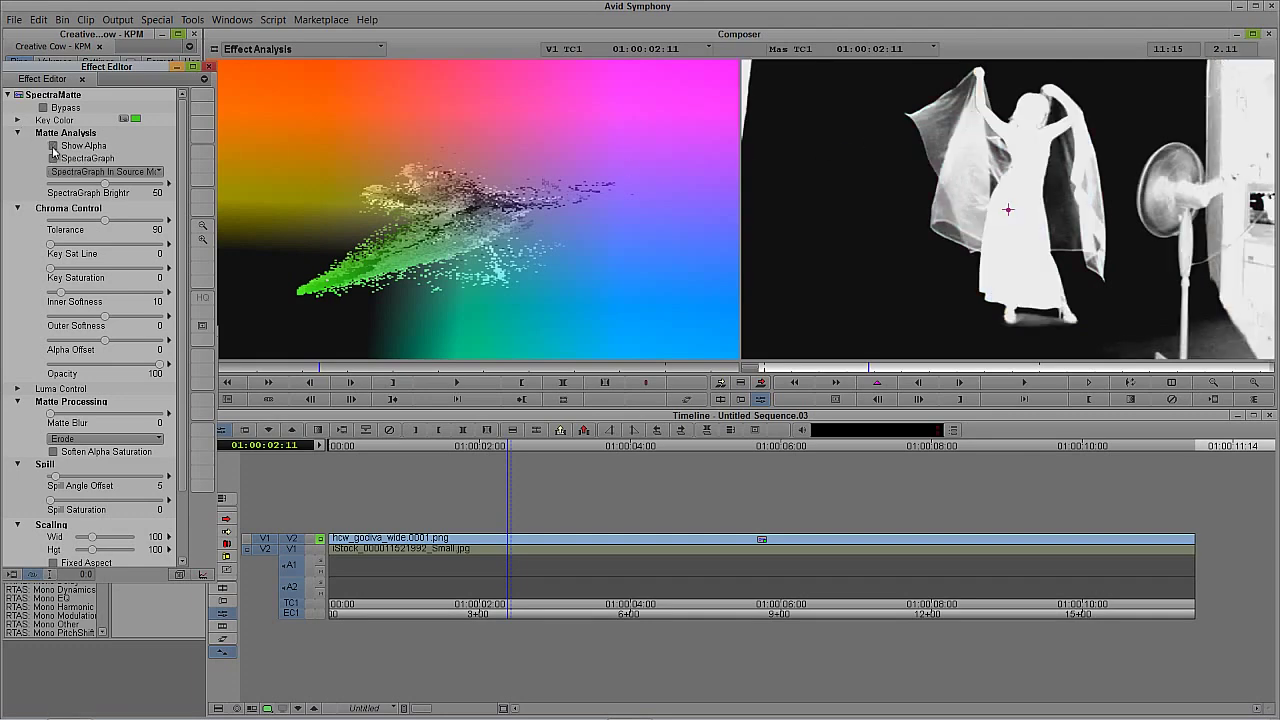
pyautogui.click(53, 146)
pyautogui.click(53, 146)
pyautogui.click(53, 146)
pyautogui.click(53, 146)
pyautogui.click(53, 146)
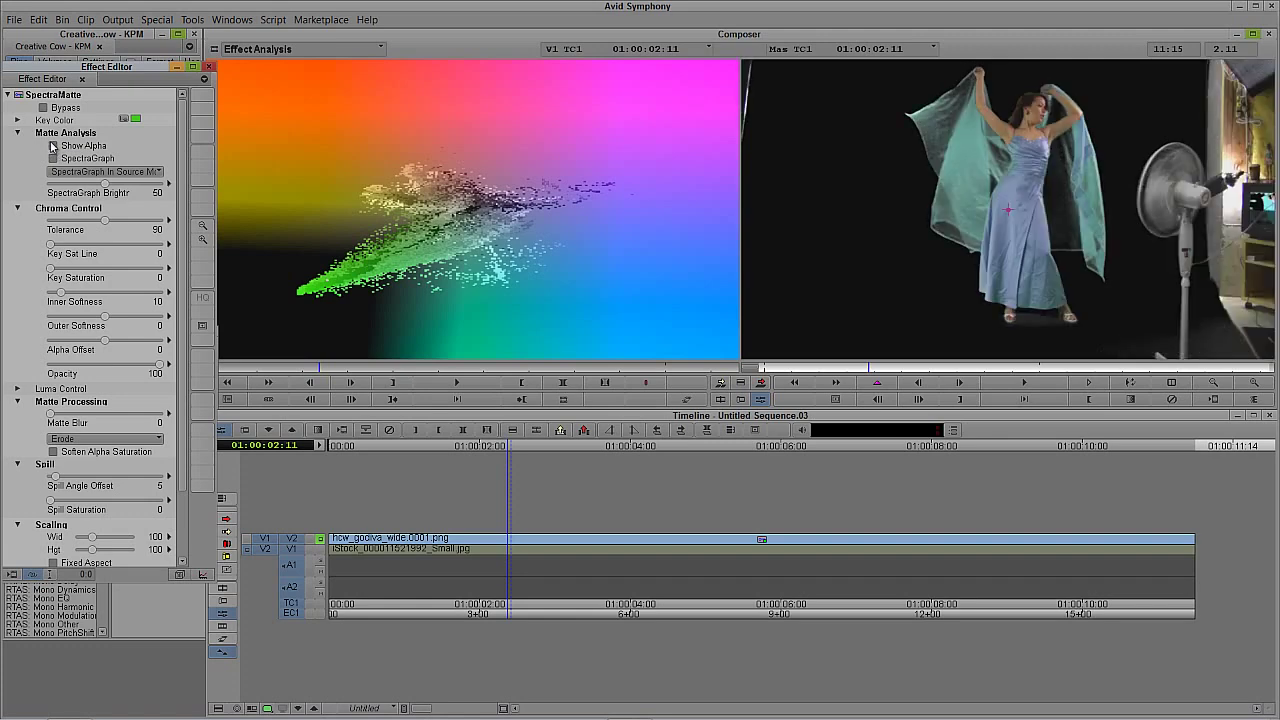
# Step: Set the source monitoring to Alpha In Source Monitor and try a Tolerance of 155 before restoring it to 90
pyautogui.click(100, 173)
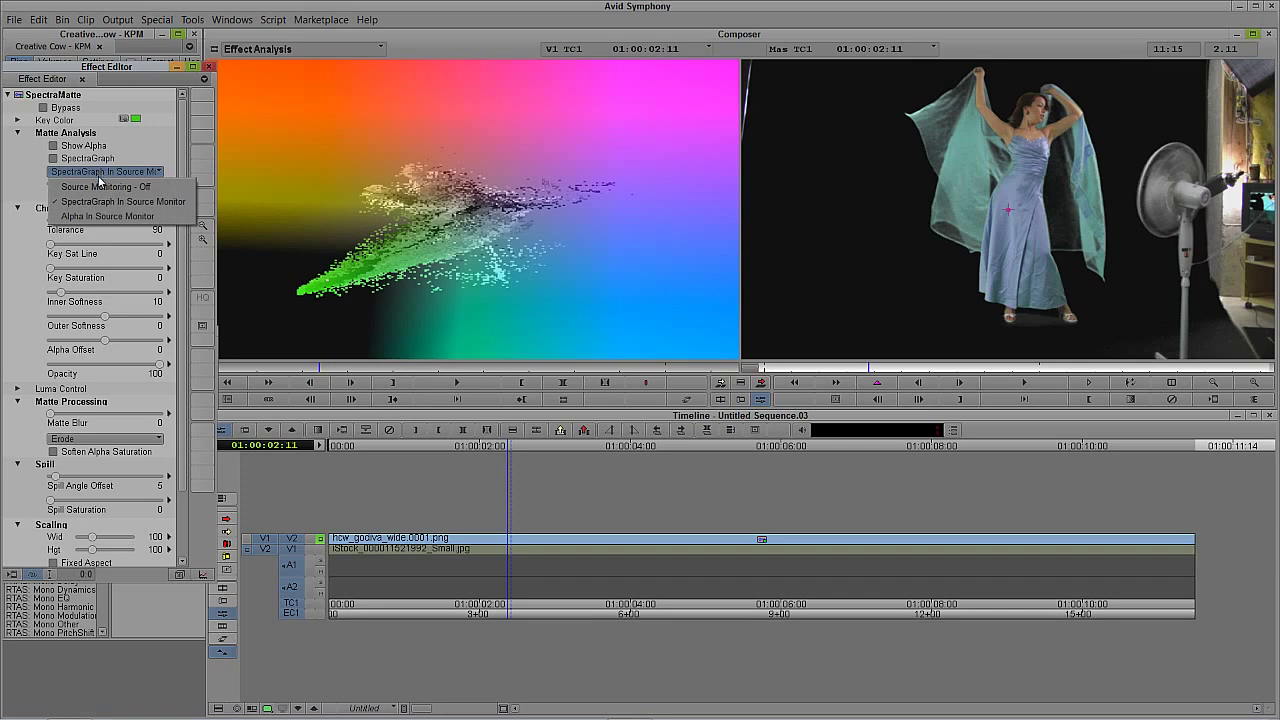
pyautogui.click(105, 216)
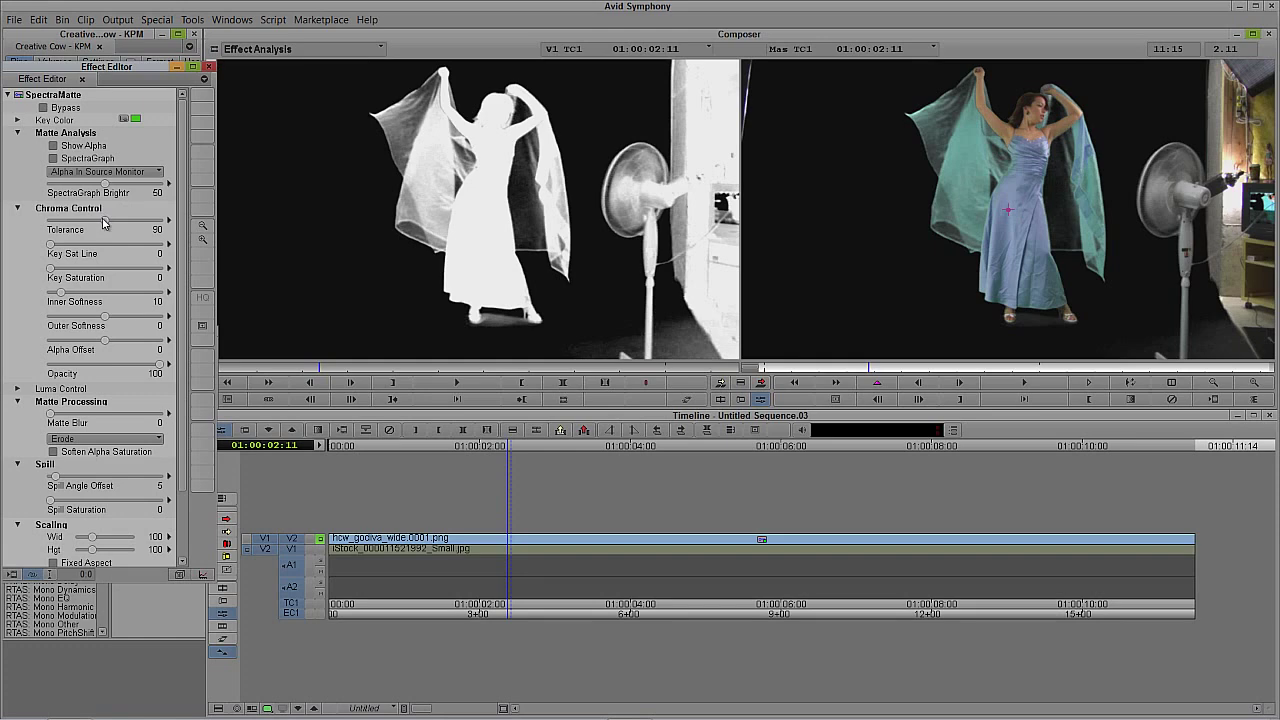
pyautogui.moveTo(105, 221); pyautogui.dragTo(145, 219)
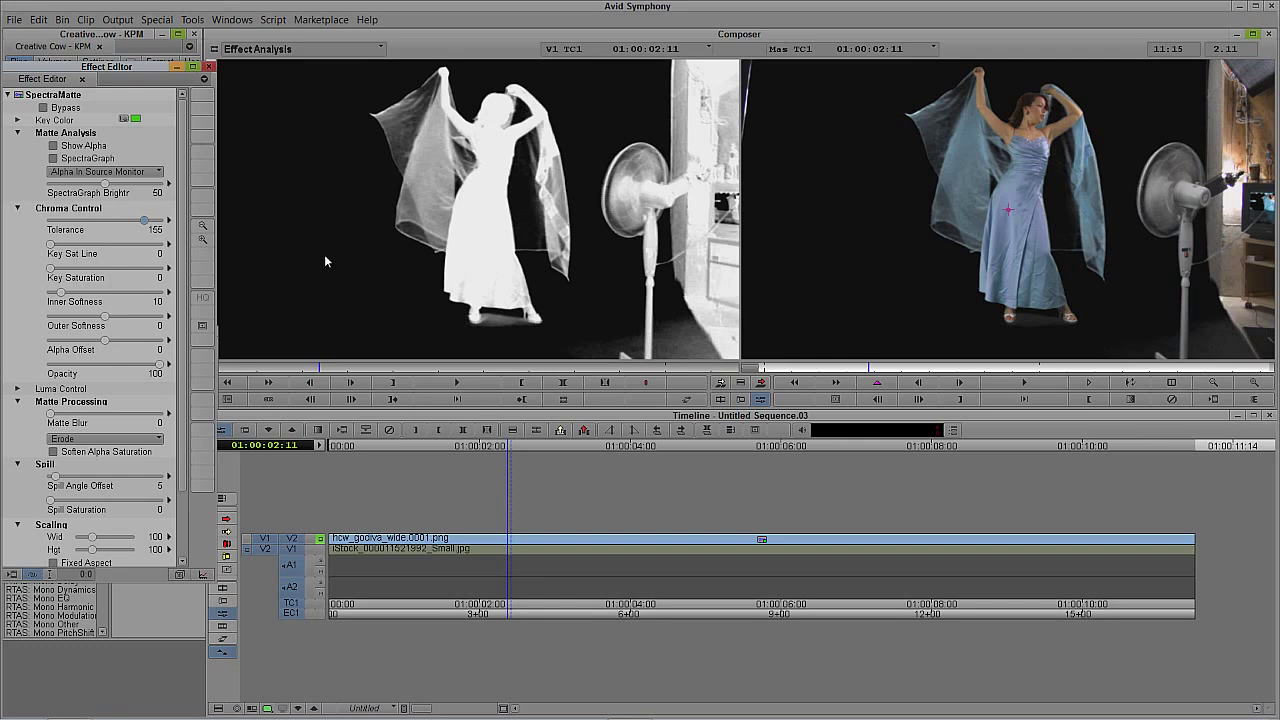
pyautogui.moveTo(145, 220); pyautogui.dragTo(124, 229)
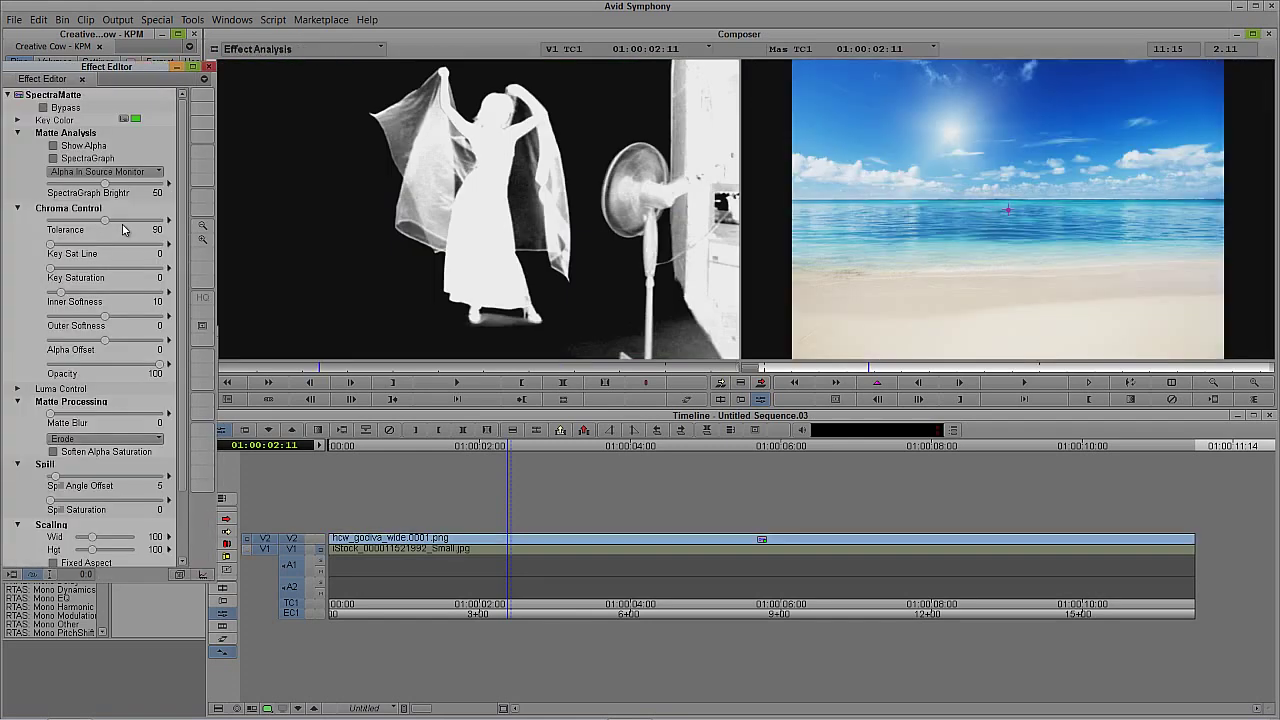
# Step: Monitor track V2 with the tracks beneath it to view the keyed dancer over the beach background
pyautogui.click(320, 538)
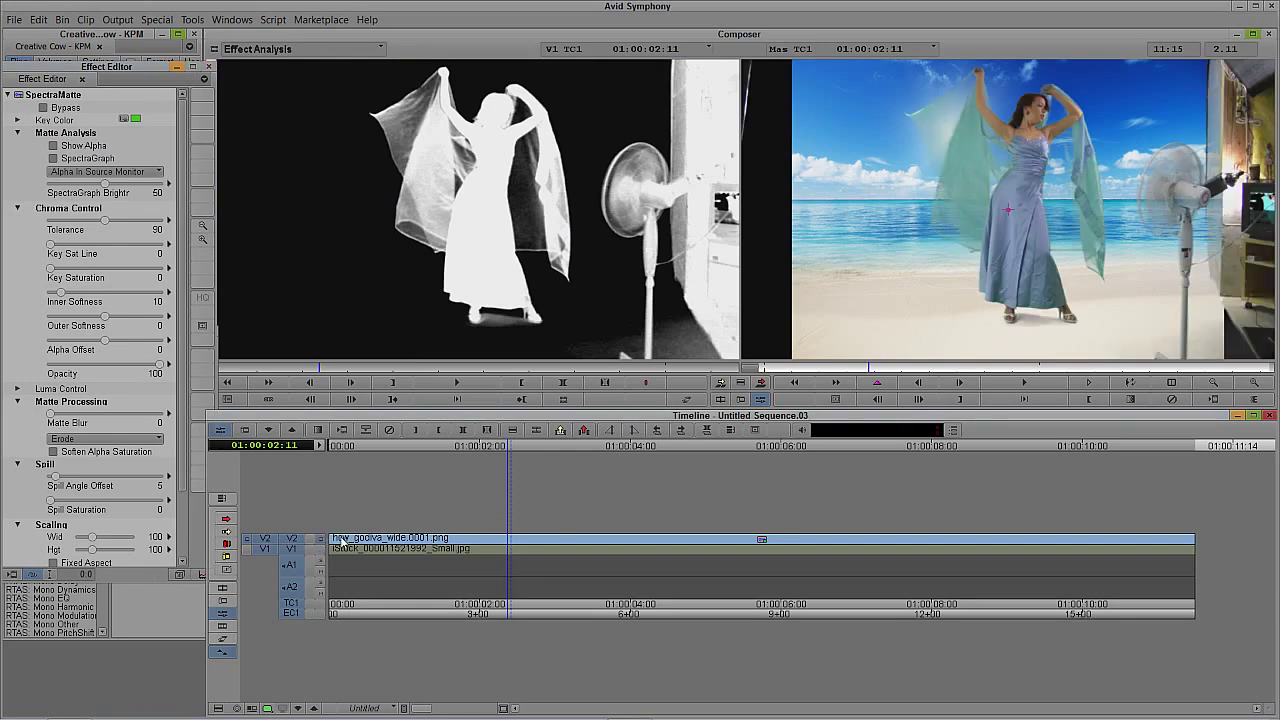
# Step: Solo track V2 and refine its chroma key, setting Tolerance to 133 and Key Sat Line to 15
pyautogui.click(320, 539)
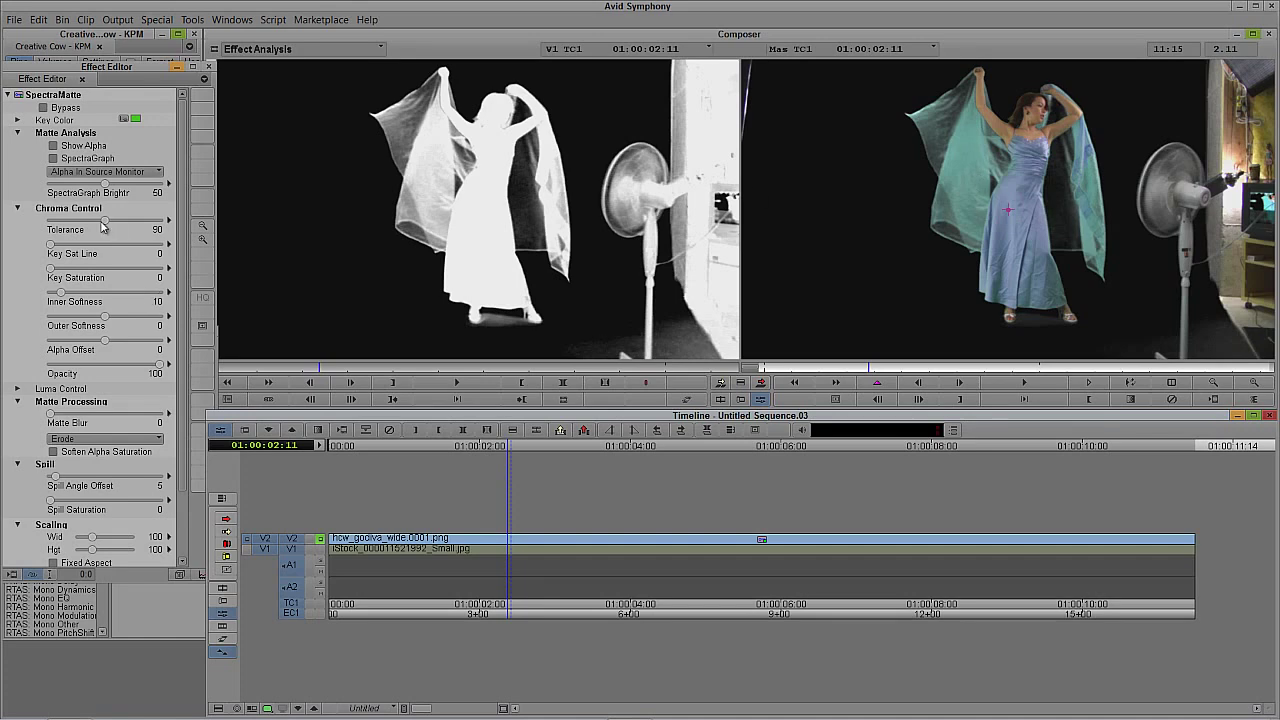
pyautogui.moveTo(106, 222); pyautogui.dragTo(139, 227)
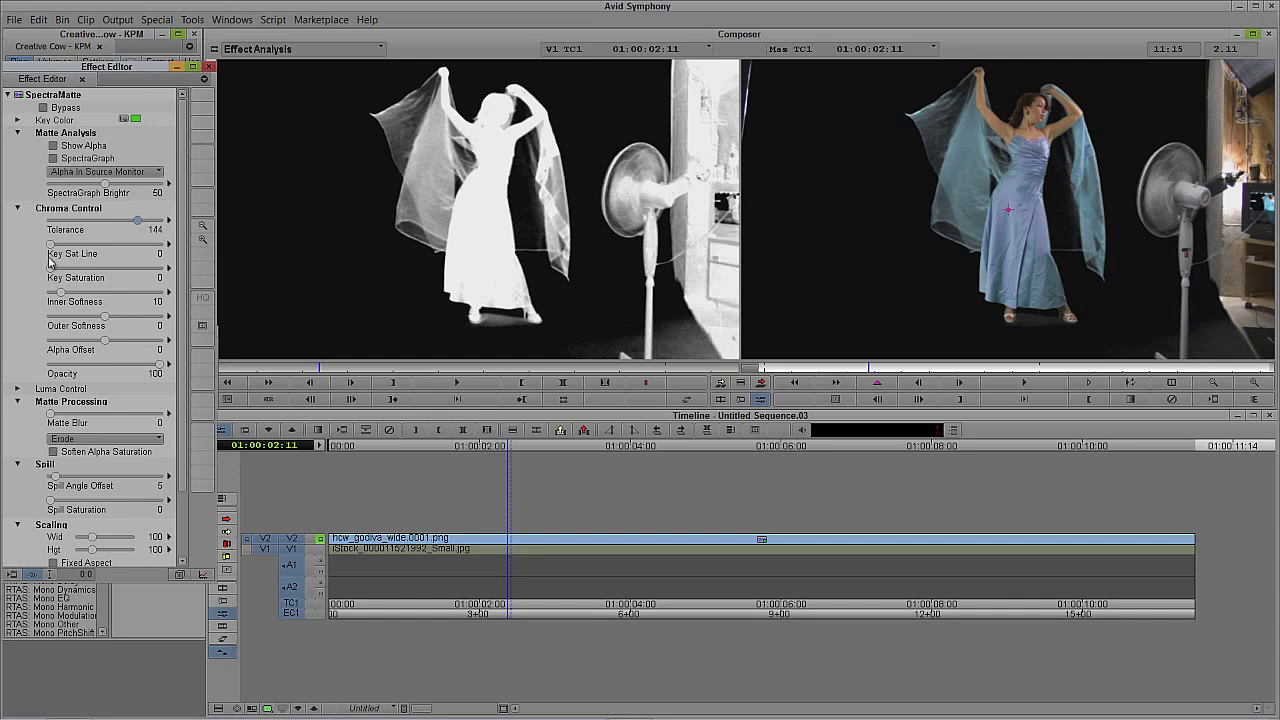
pyautogui.moveTo(50, 244); pyautogui.dragTo(64, 248)
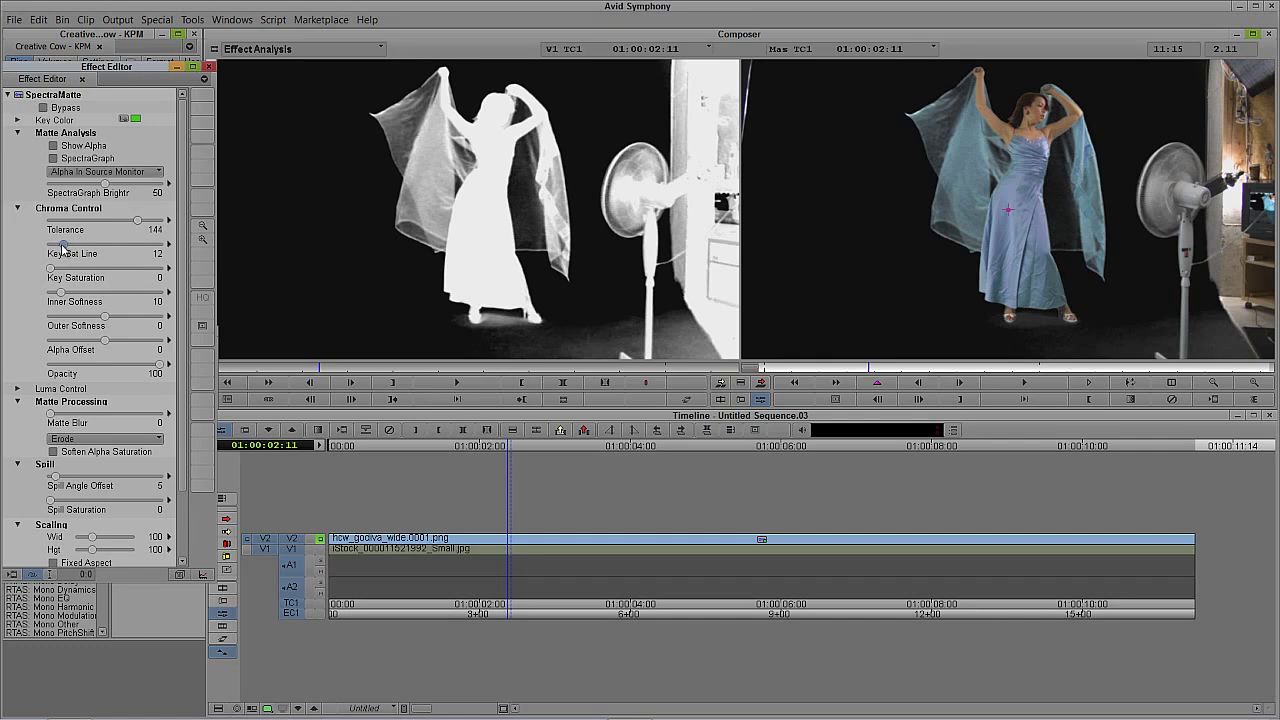
pyautogui.moveTo(136, 222); pyautogui.dragTo(122, 231)
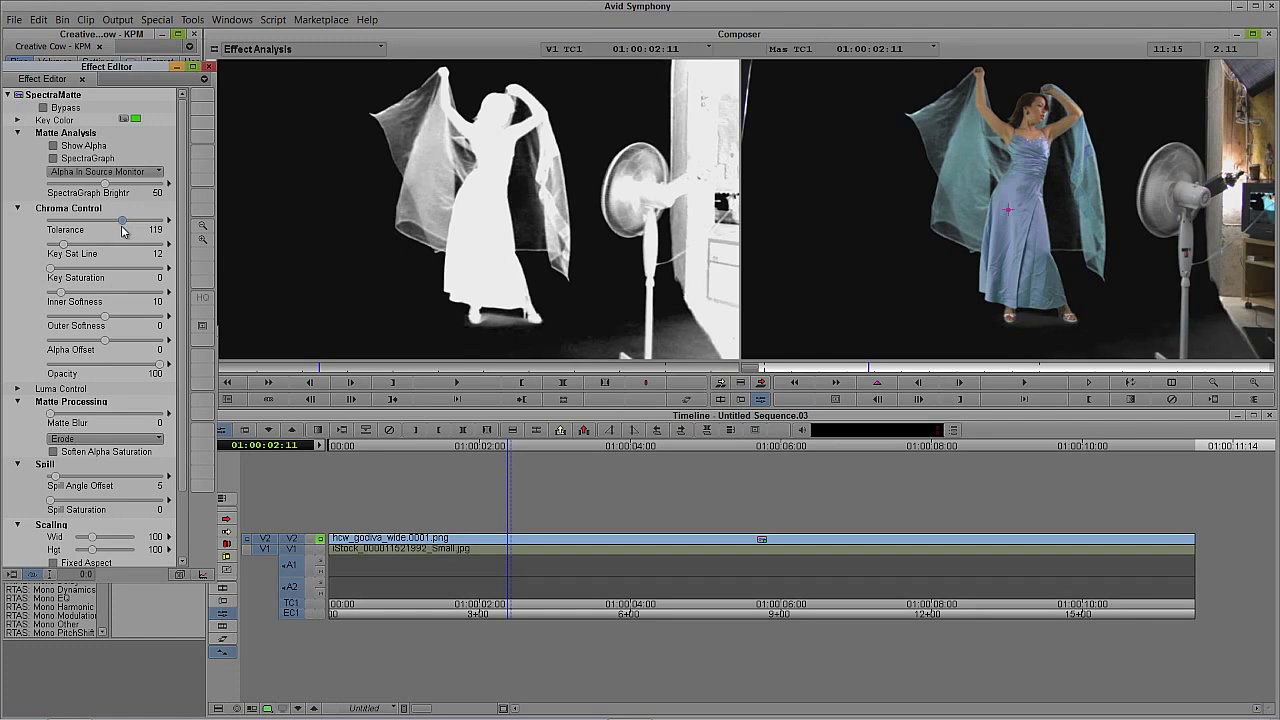
pyautogui.moveTo(64, 246); pyautogui.dragTo(66, 248)
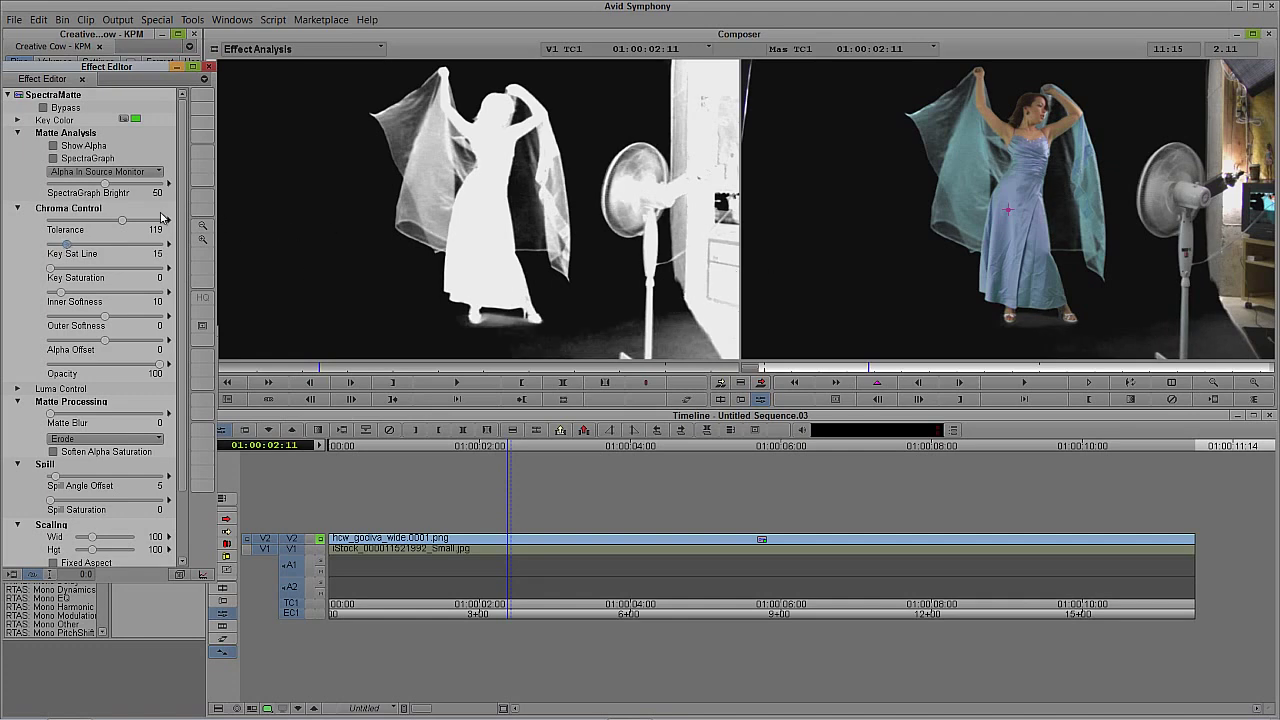
pyautogui.moveTo(122, 220); pyautogui.dragTo(133, 223)
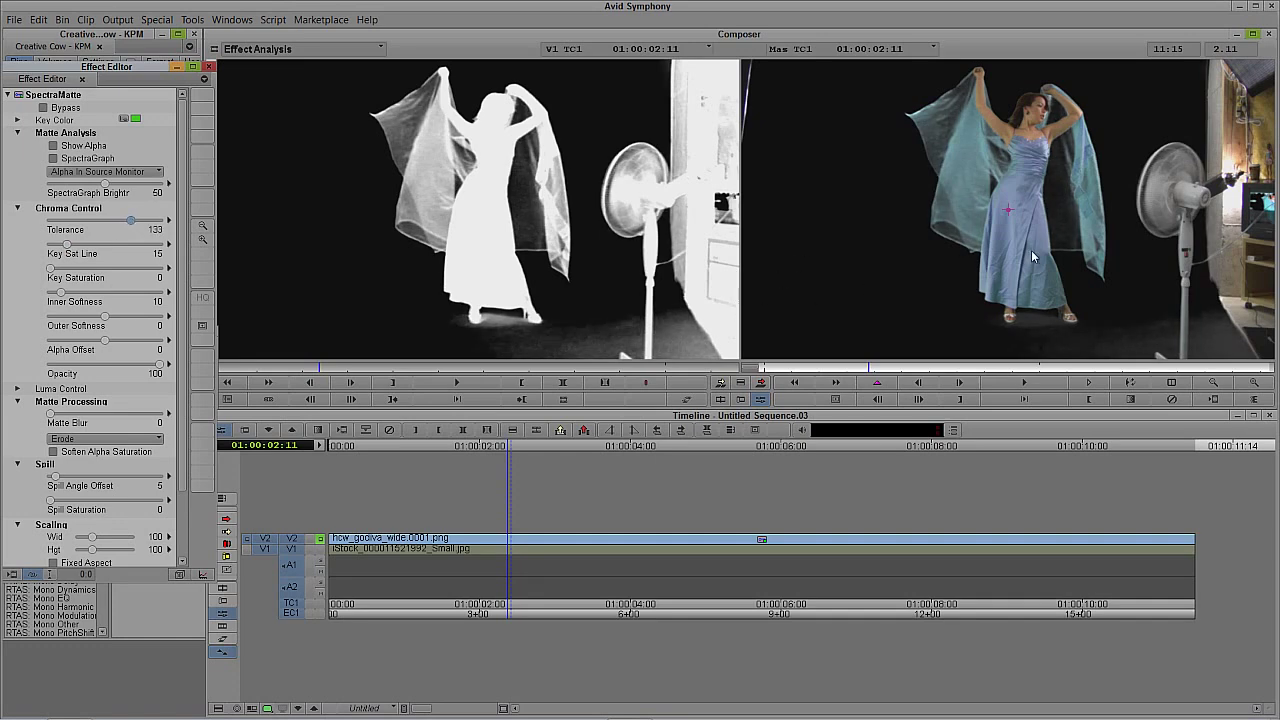
# Step: Crop the fan and surplus studio floor out of the keyed clip with a right crop of -284 and bottom crop of -108
pyautogui.click(202, 240)
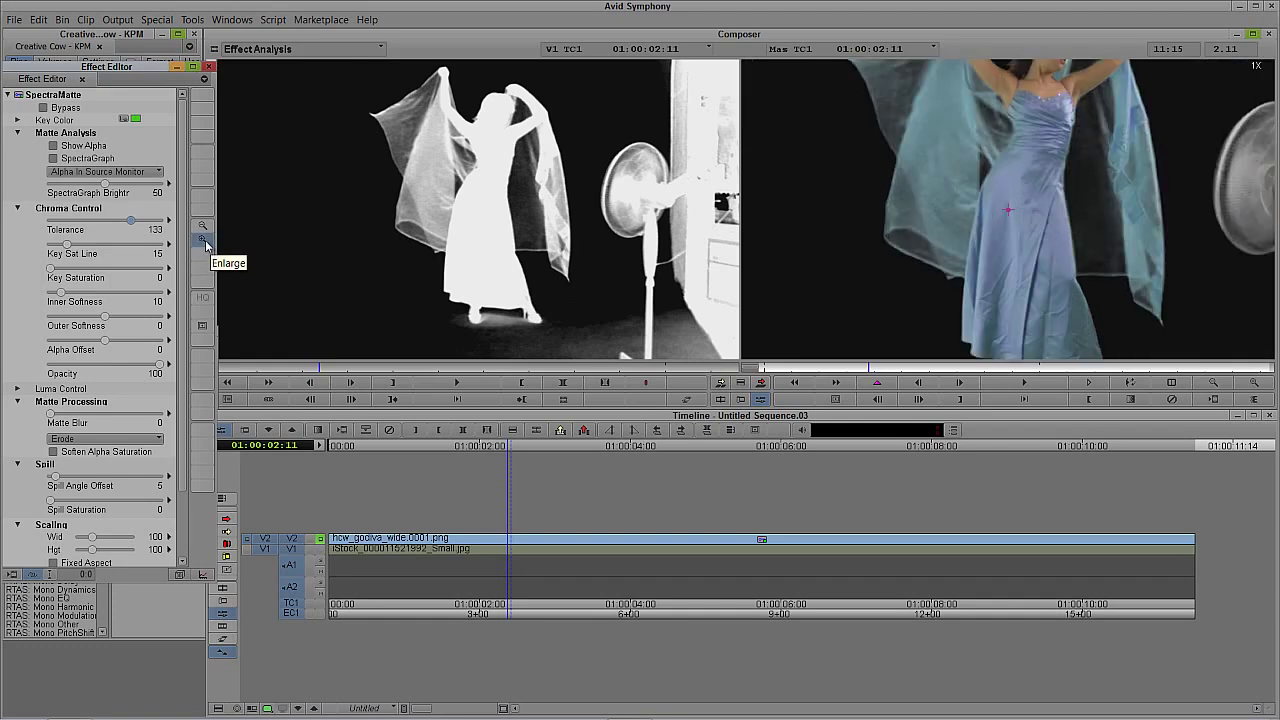
pyautogui.click(202, 240)
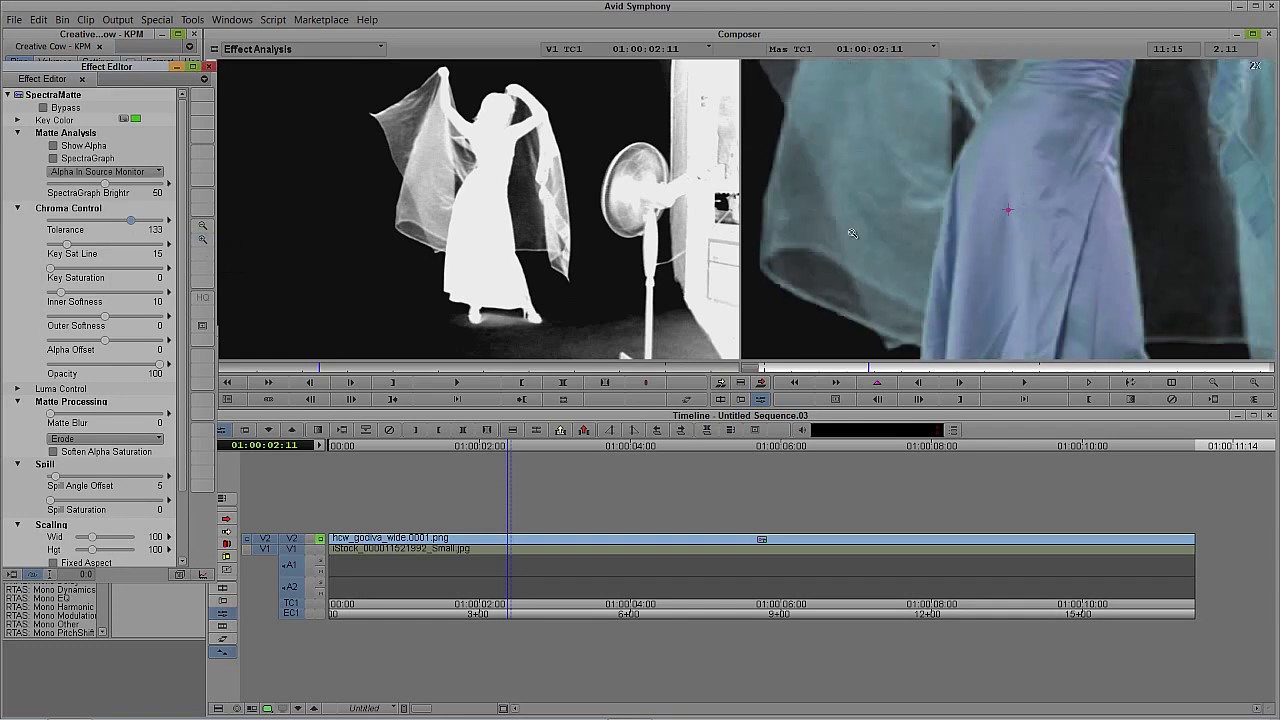
pyautogui.moveTo(1056, 189); pyautogui.dragTo(1093, 183)
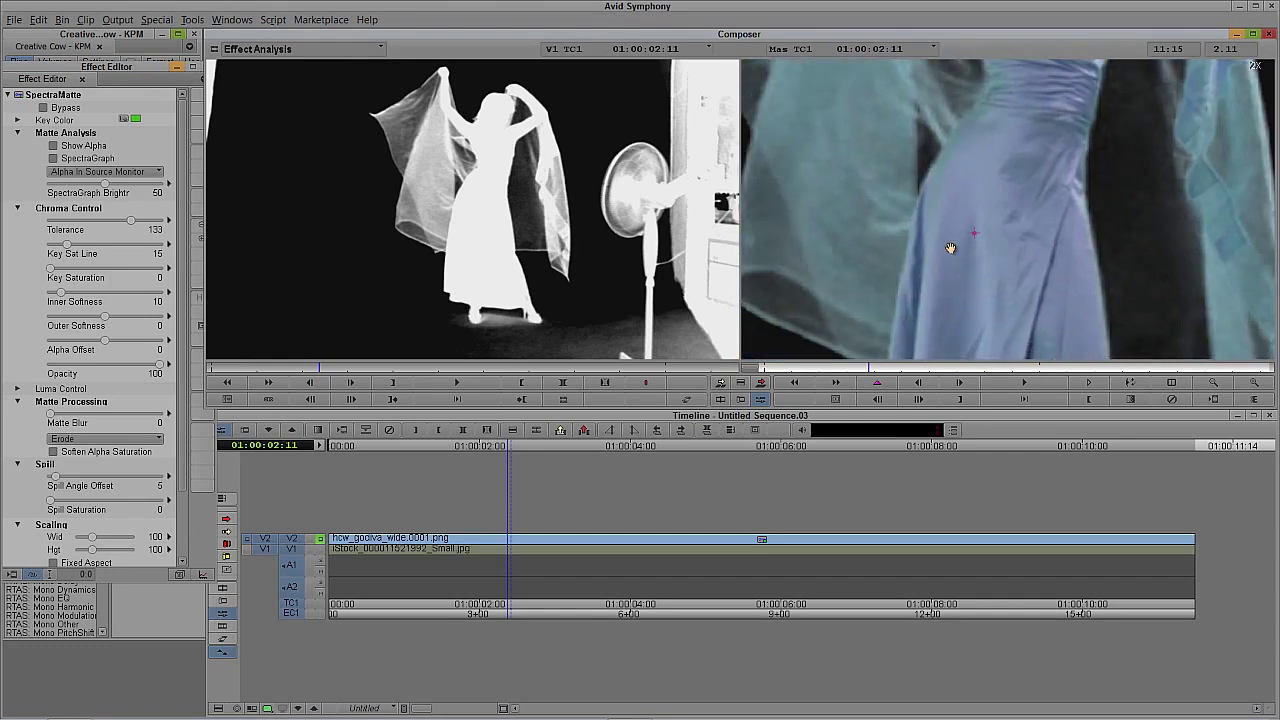
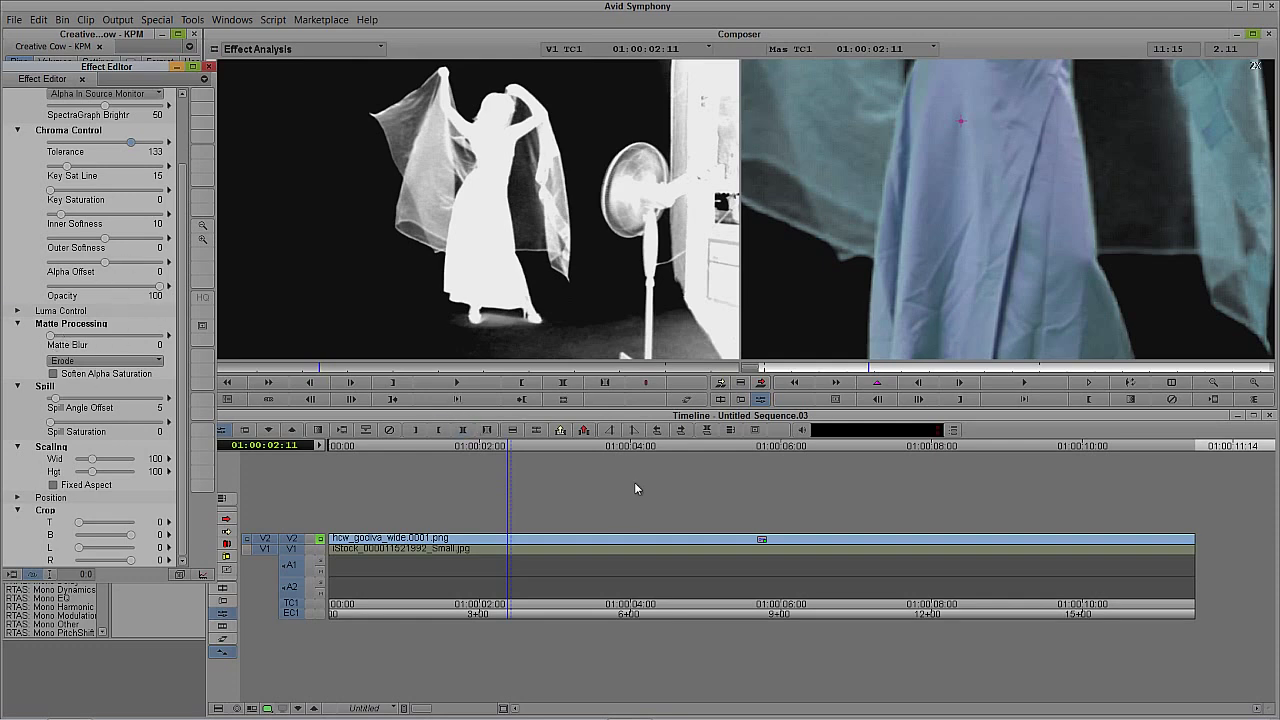
pyautogui.click(201, 226)
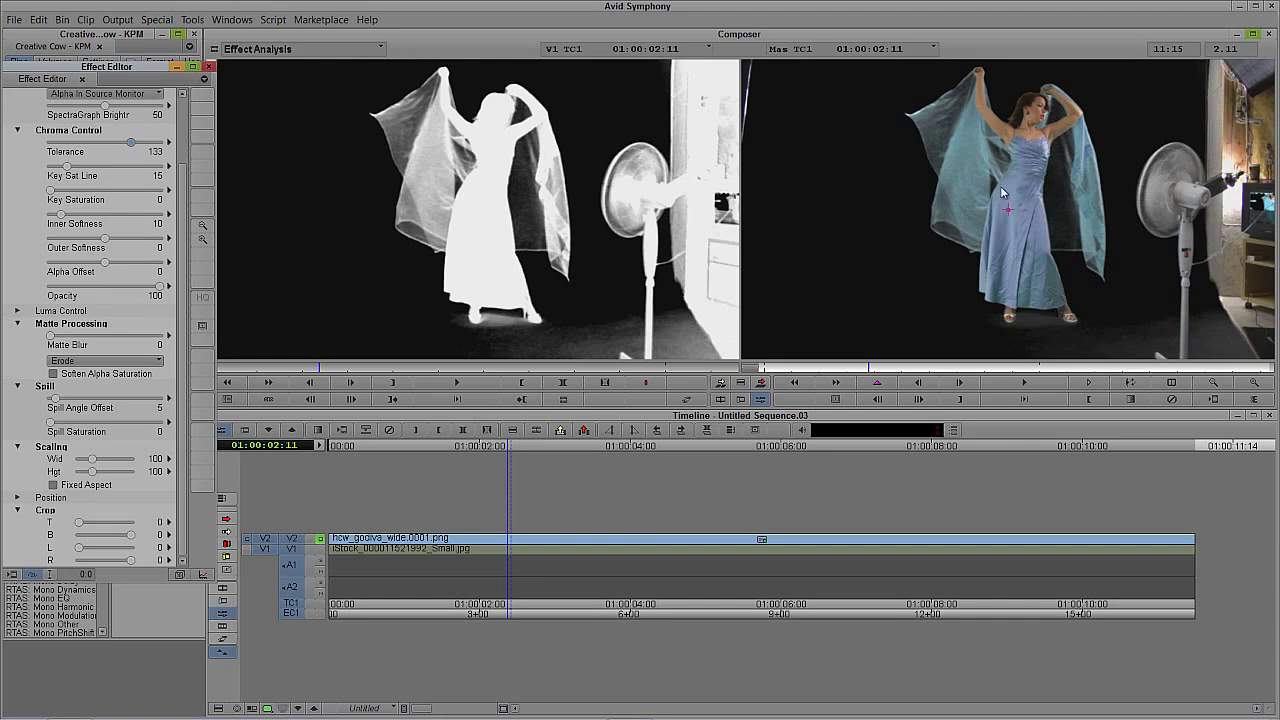
pyautogui.click(604, 382)
pyautogui.moveTo(128, 563); pyautogui.dragTo(113, 570)
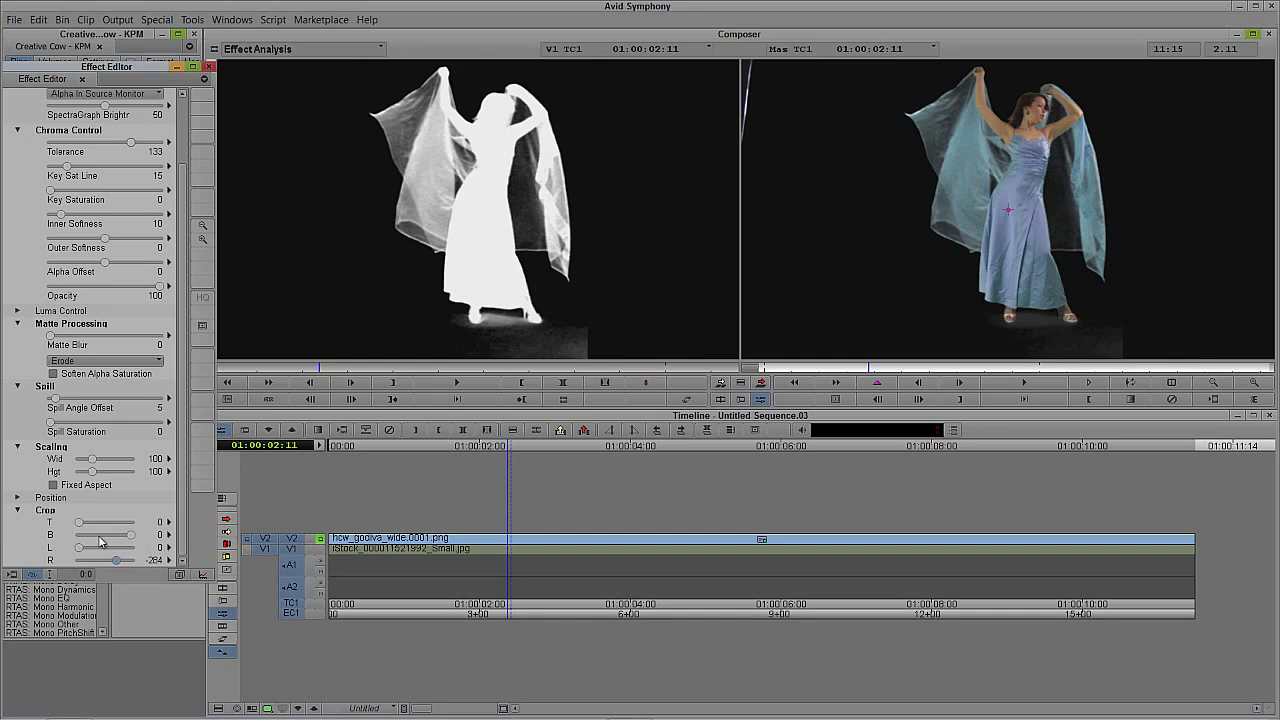
pyautogui.moveTo(131, 536); pyautogui.dragTo(124, 541)
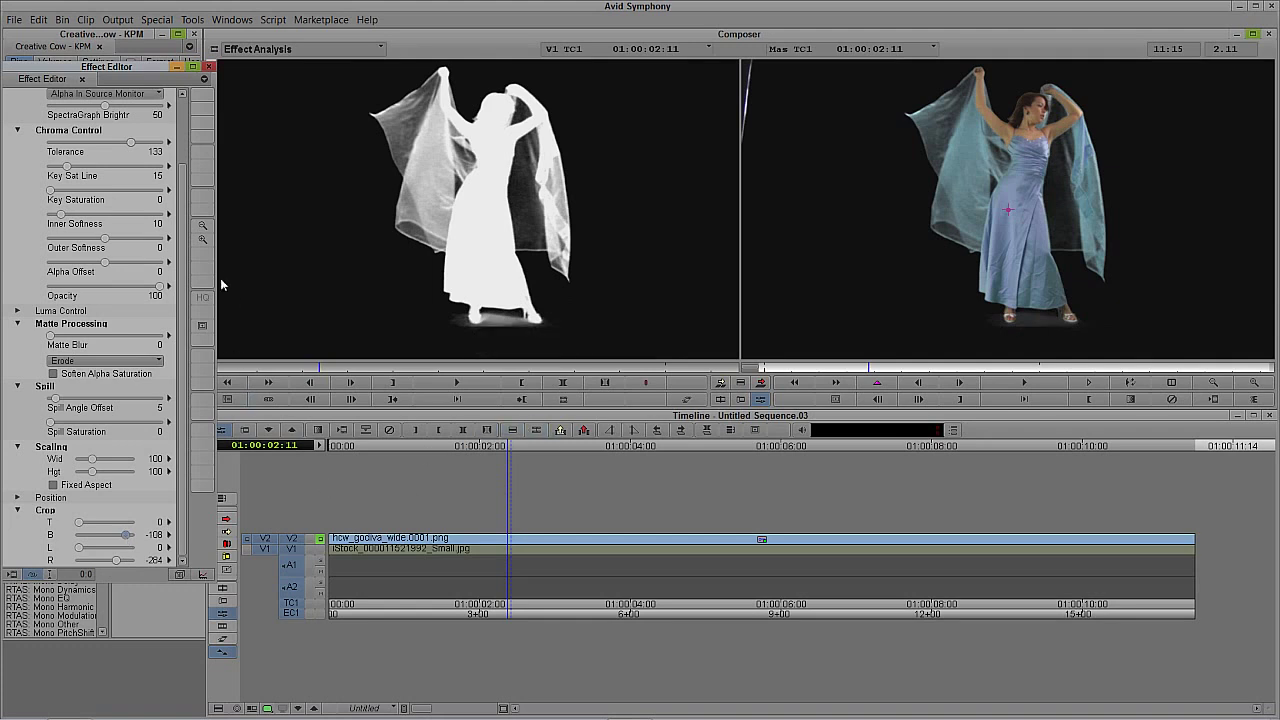
# Step: Inspect the dancer's feet and shadow up close, and set the keyed clip's left crop to 135
pyautogui.click(203, 241)
pyautogui.click(203, 242)
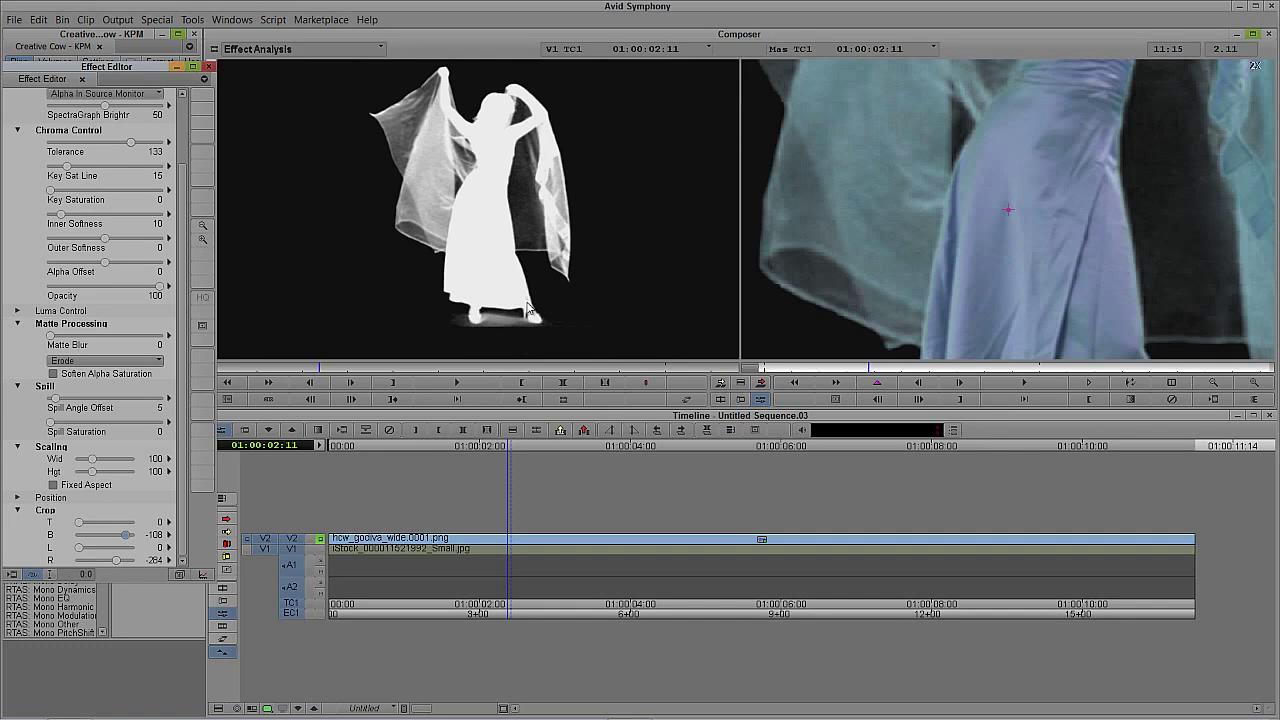
pyautogui.moveTo(1130, 245); pyautogui.dragTo(1034, 208)
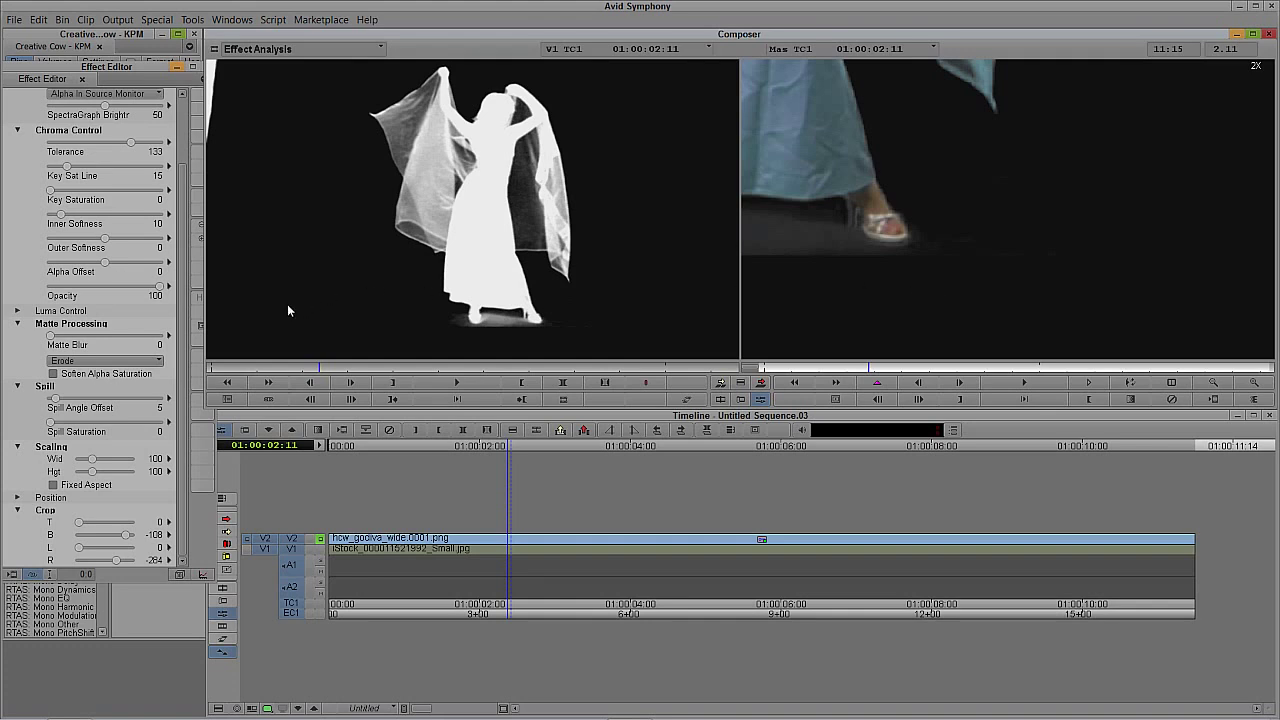
pyautogui.moveTo(197, 183)
pyautogui.click(203, 228)
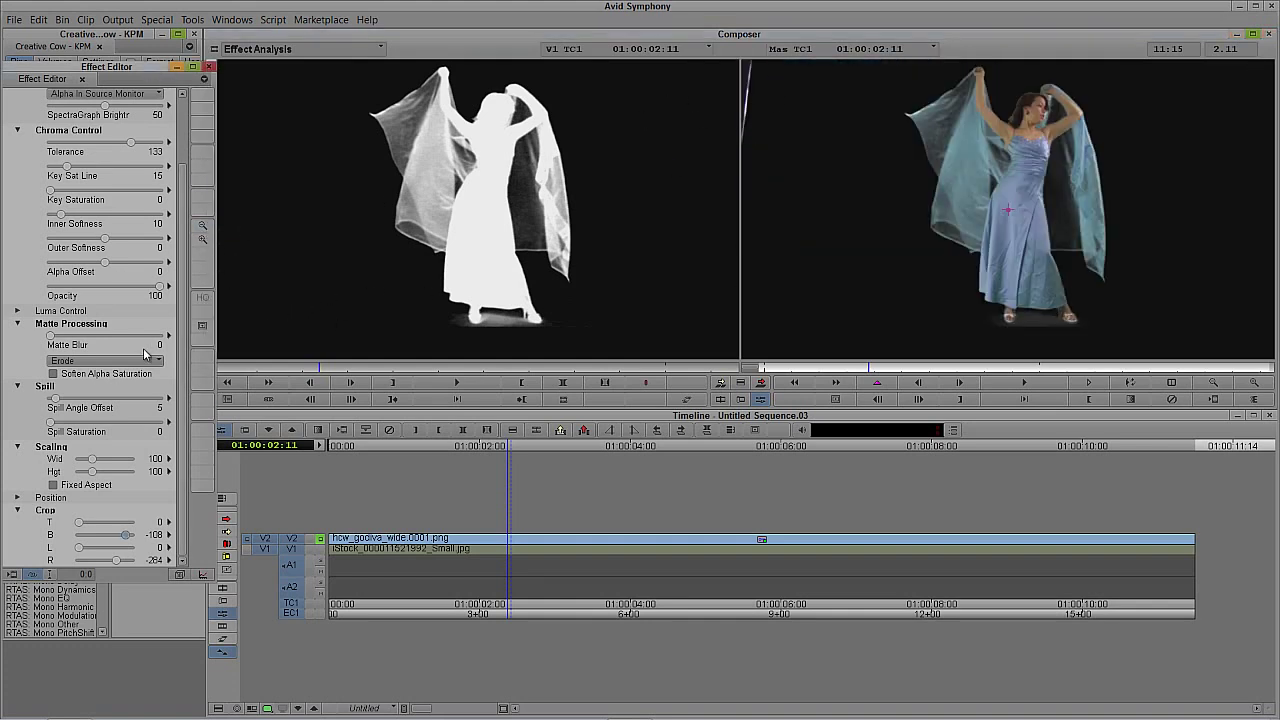
pyautogui.moveTo(80, 550); pyautogui.dragTo(93, 546)
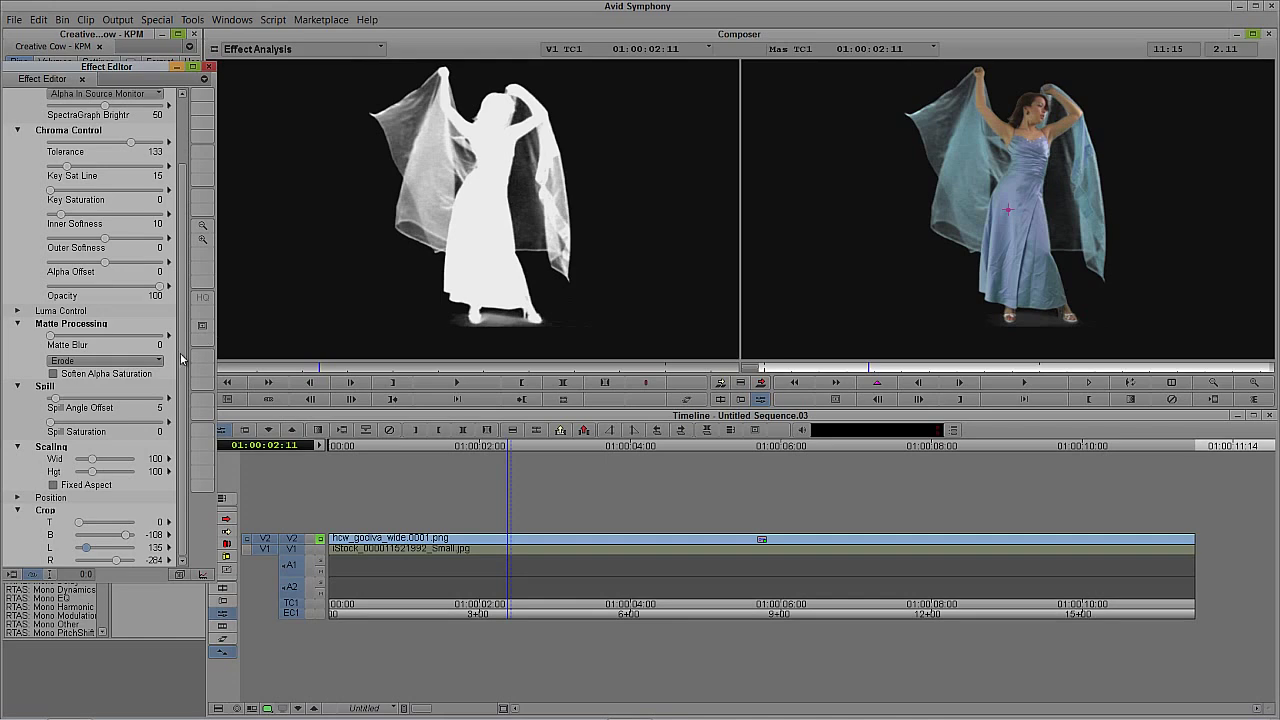
# Step: Scale the dancer to 80 with Fixed Aspect and, with the beach background shown, move her to the left side of the scene
pyautogui.click(54, 485)
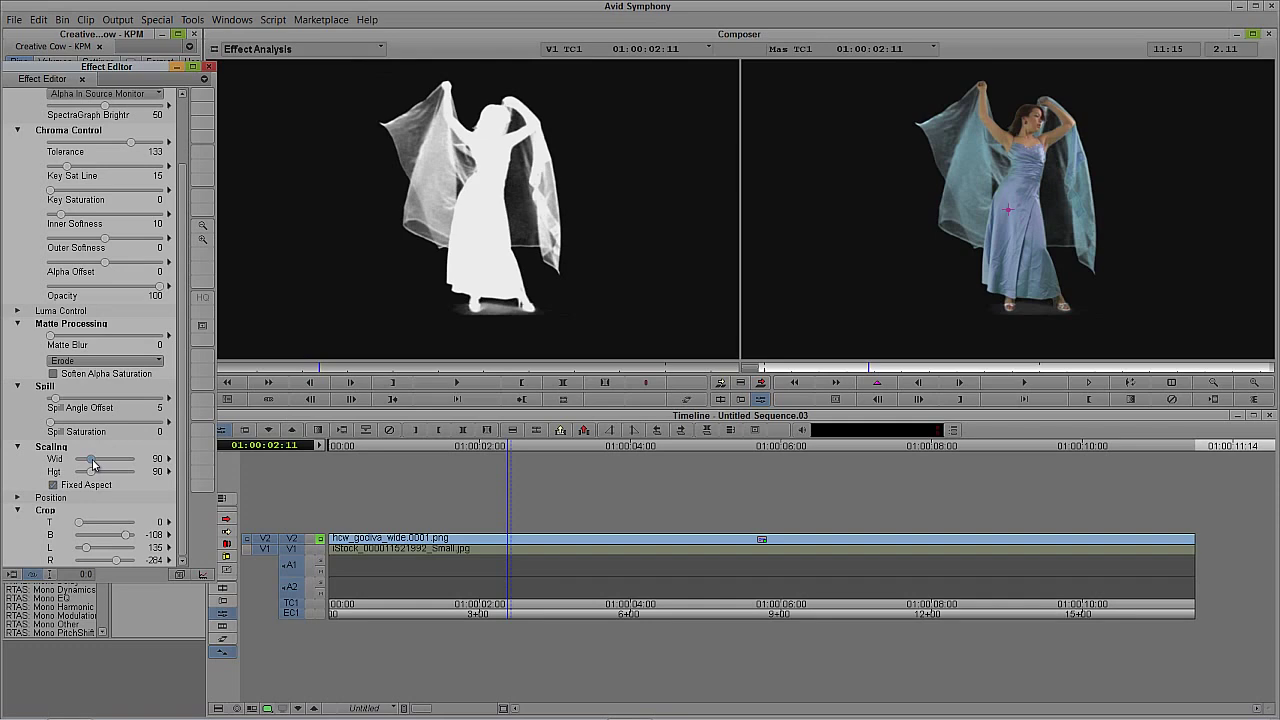
pyautogui.moveTo(93, 464); pyautogui.dragTo(91, 464)
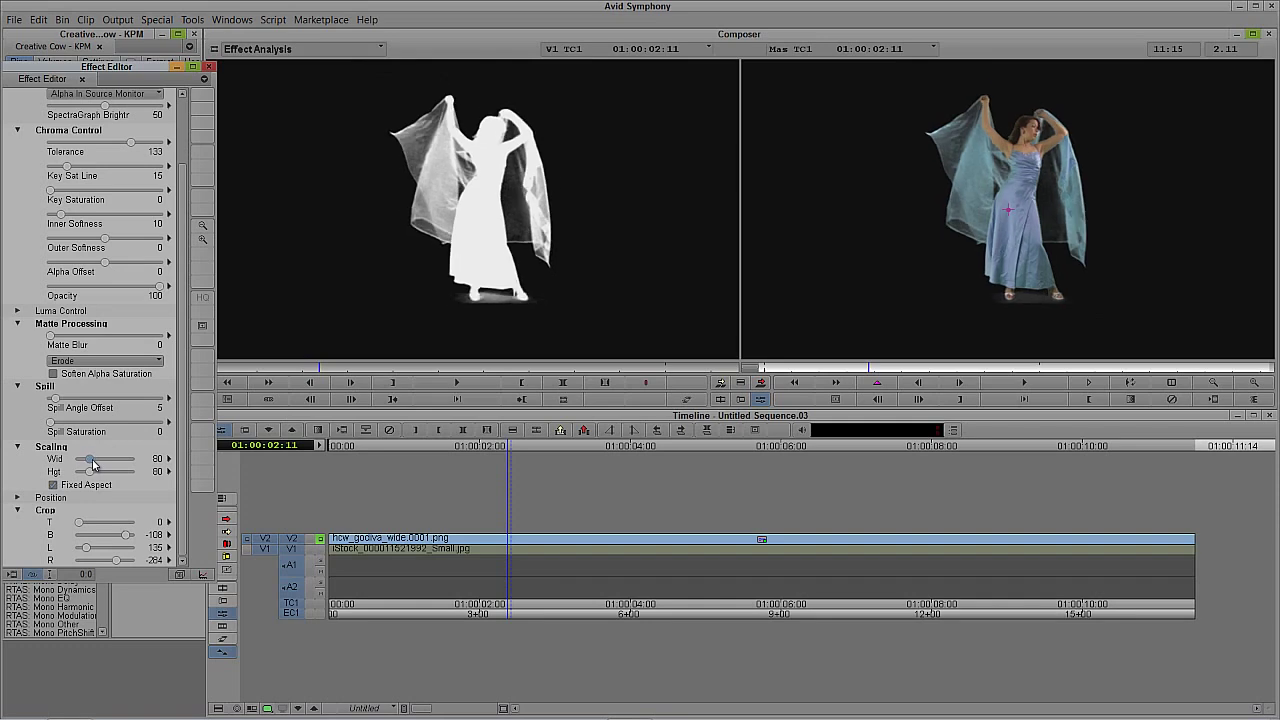
pyautogui.click(320, 540)
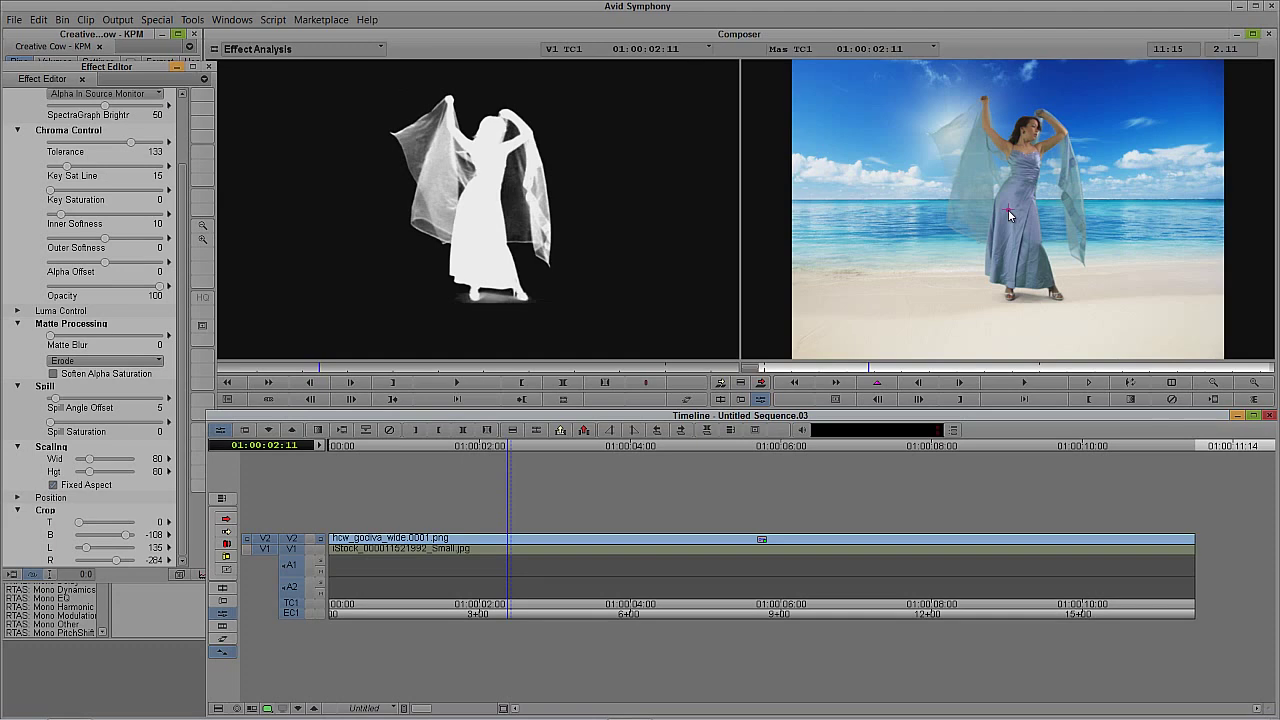
pyautogui.moveTo(1007, 209); pyautogui.dragTo(894, 232)
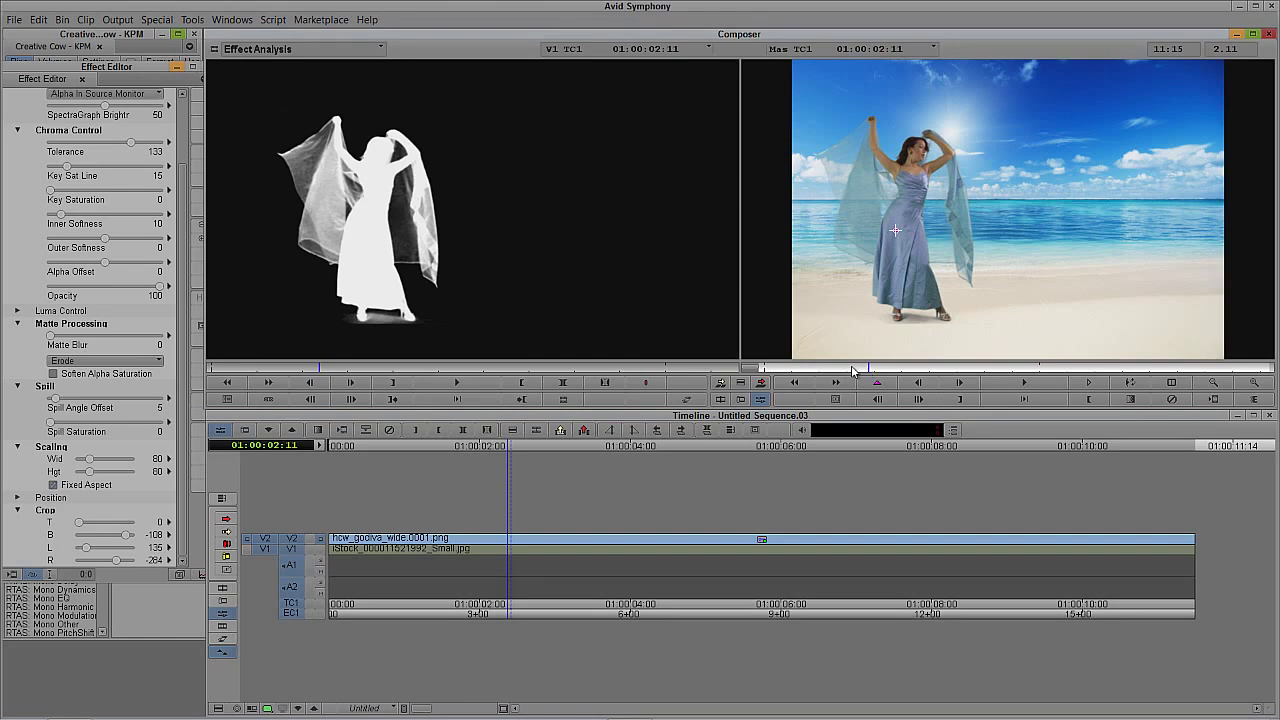
# Step: At 01:00:00:00, reopen the SpectraMatte effect and lower Key Sat Line to 9 while checking the floor shadow around the dancer's feet
pyautogui.click(500, 546)
pyautogui.moveTo(482, 546); pyautogui.dragTo(305, 530)
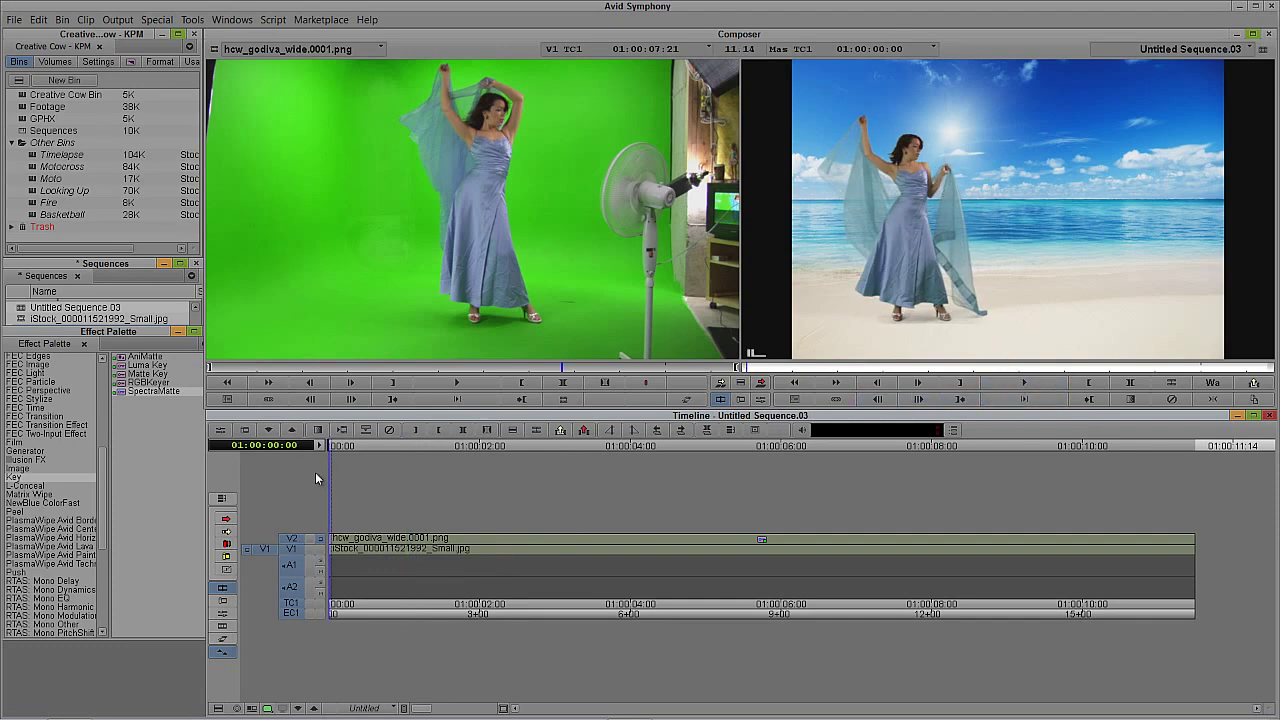
pyautogui.hotkey('ctrl', 'e')
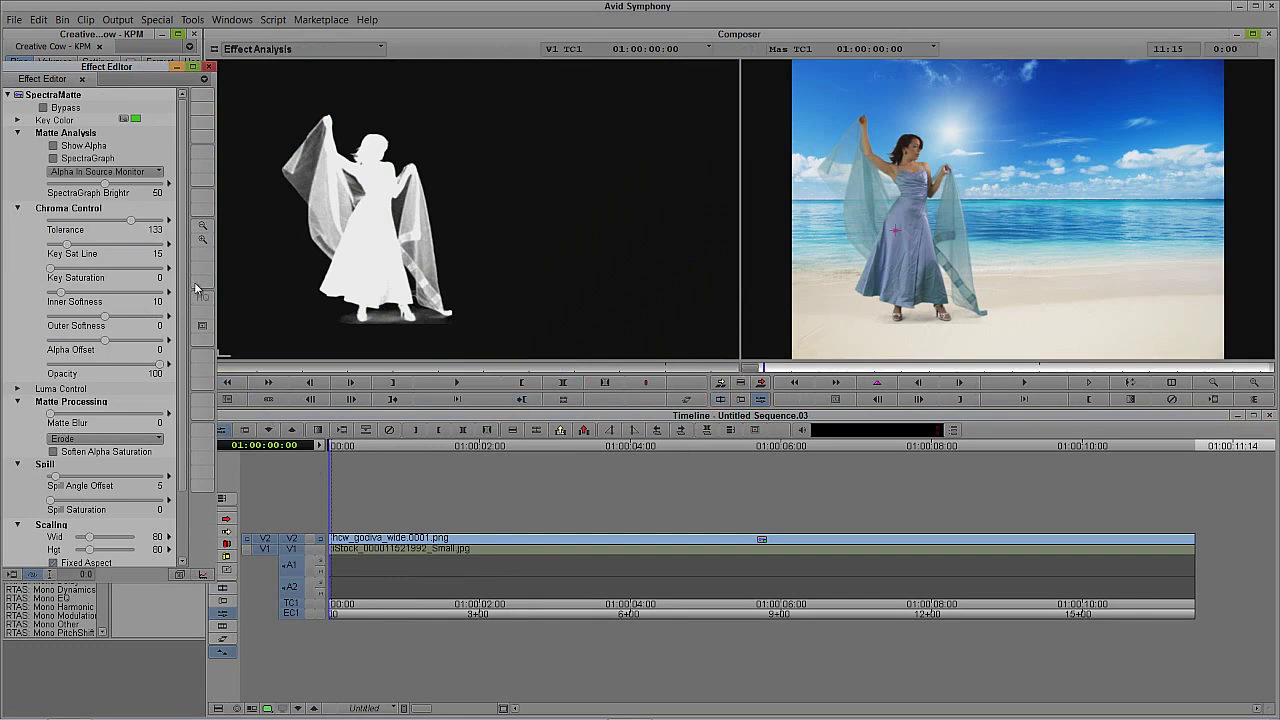
pyautogui.click(201, 241)
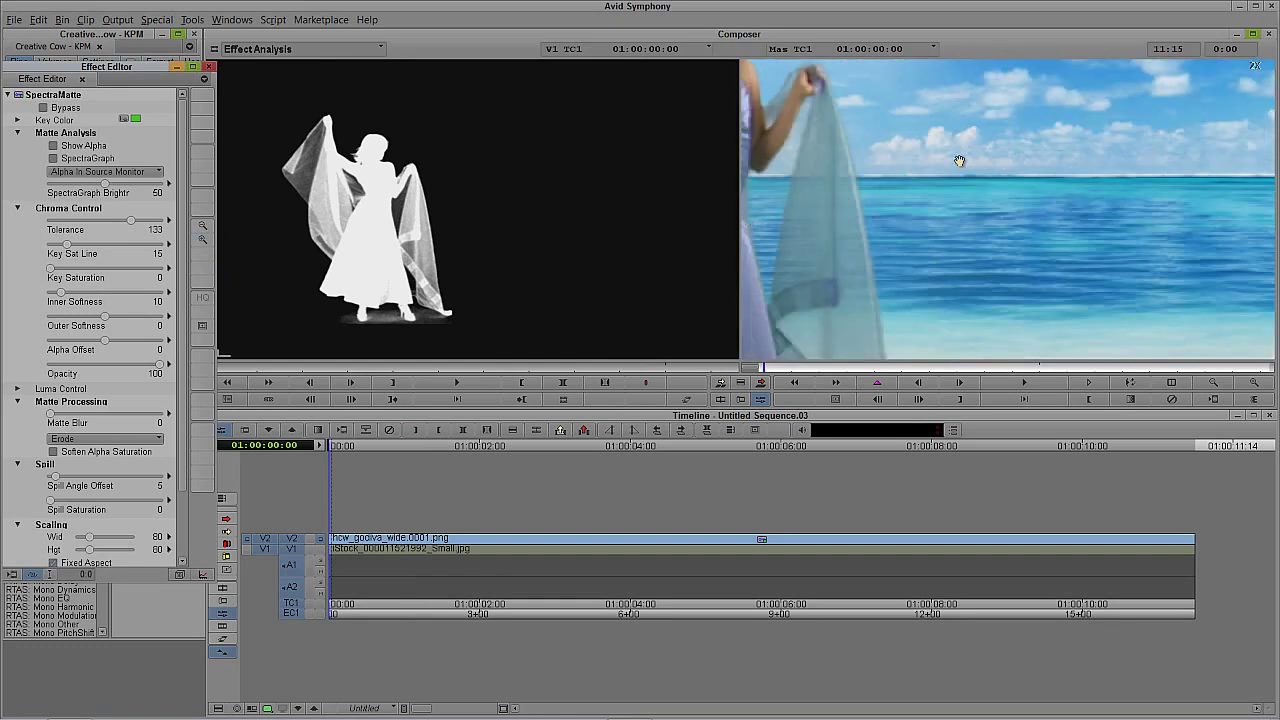
pyautogui.moveTo(918, 293); pyautogui.dragTo(1003, 249)
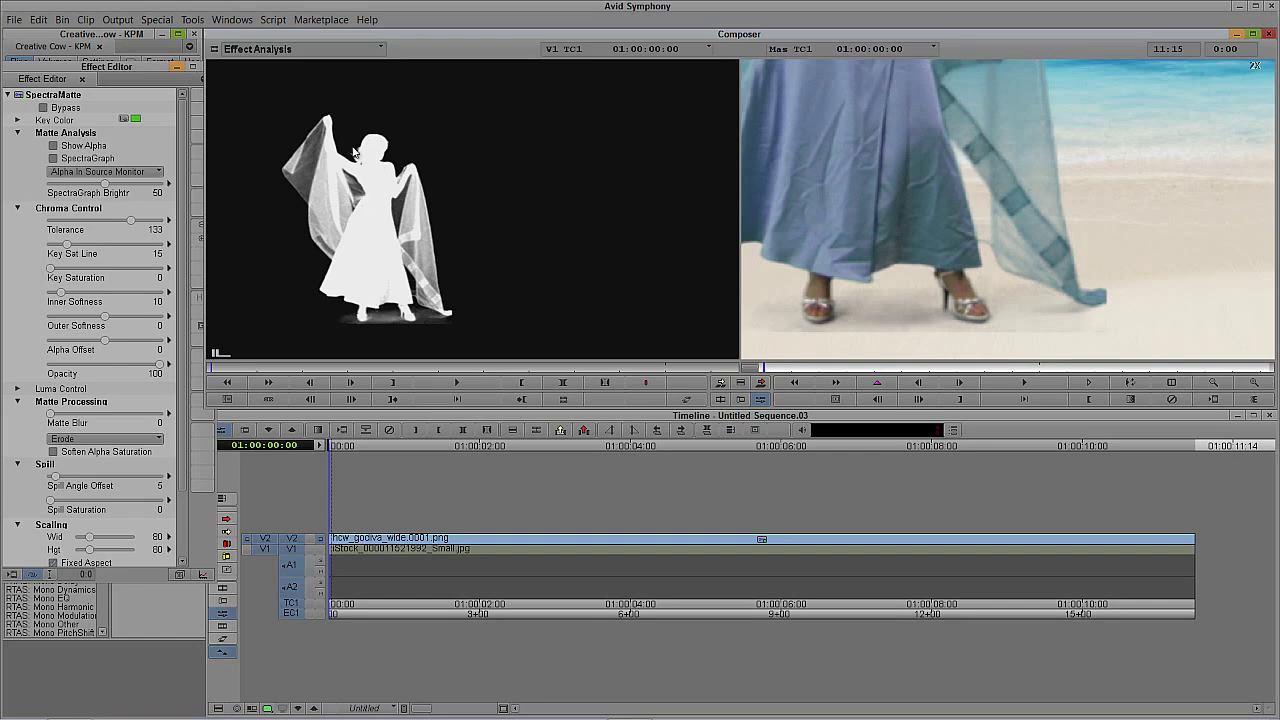
pyautogui.click(131, 221)
pyautogui.moveTo(133, 219); pyautogui.dragTo(190, 214)
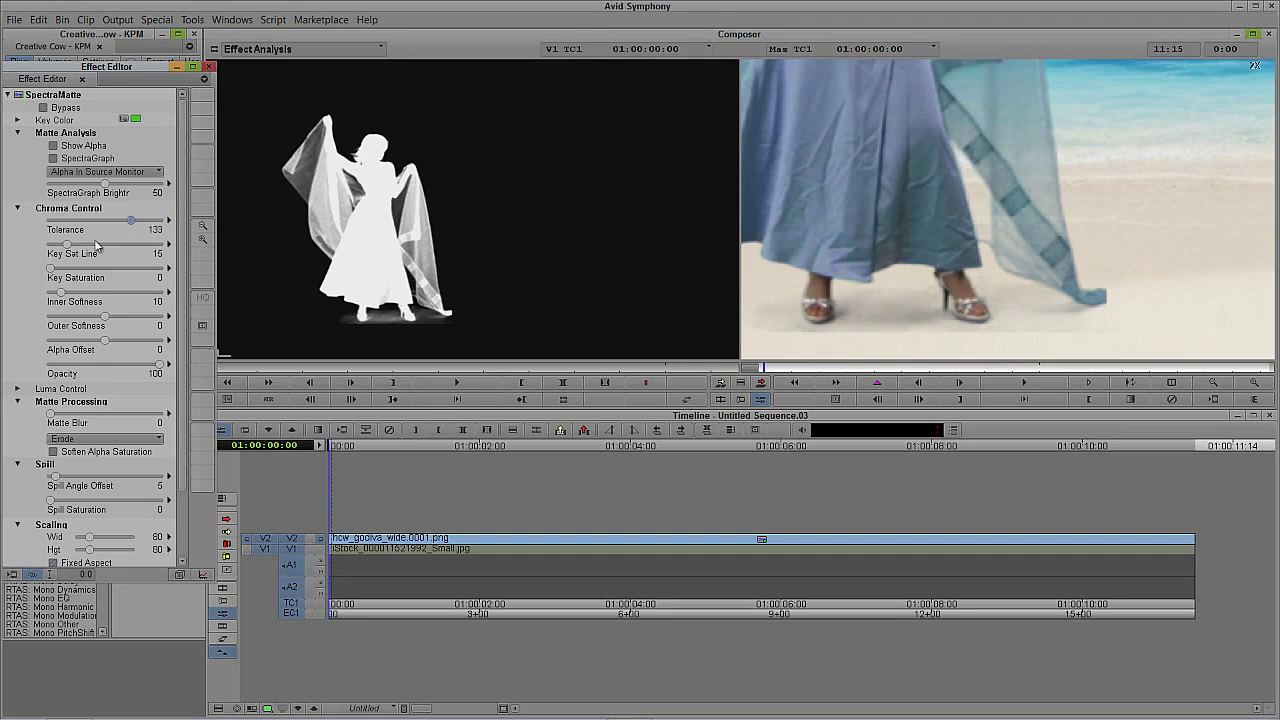
pyautogui.moveTo(67, 245)
pyautogui.mouseDown()
pyautogui.moveTo(80, 245)
pyautogui.moveTo(63, 251)
pyautogui.mouseUp()
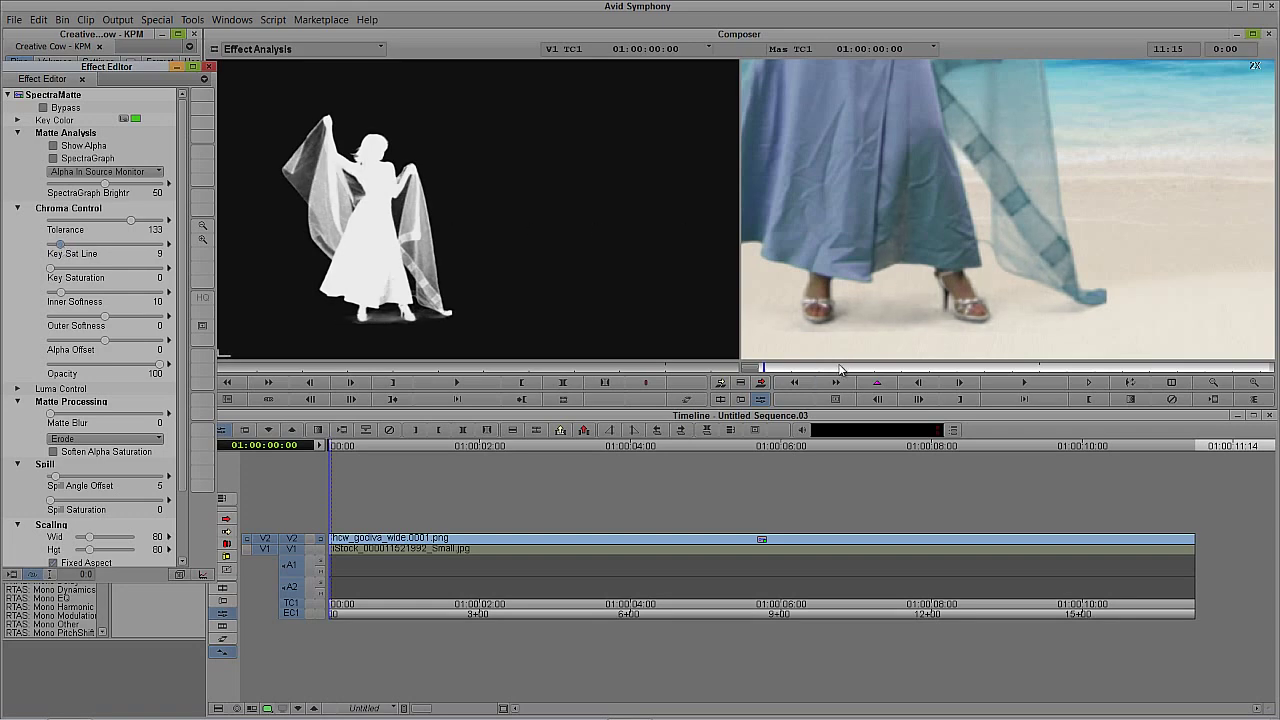
# Step: Scrub to about five seconds, return to the full-frame view and play the sequence to review the composite
pyautogui.moveTo(812, 368); pyautogui.dragTo(733, 395)
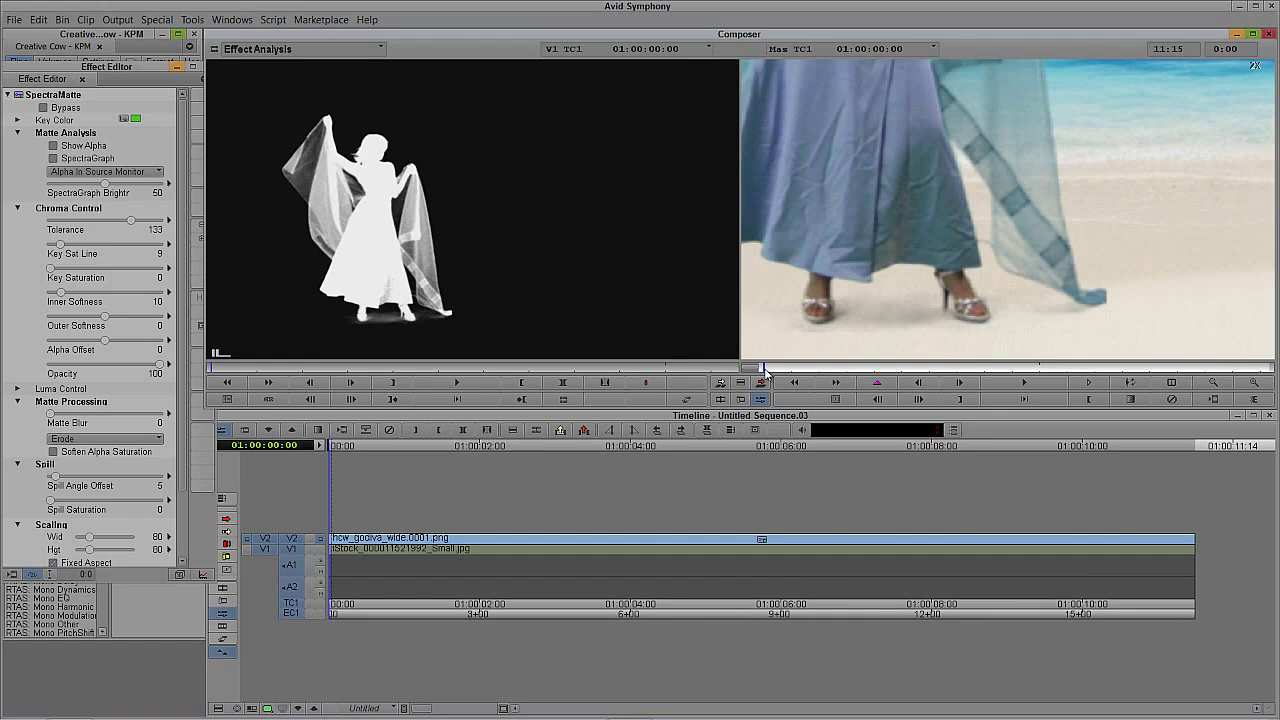
pyautogui.moveTo(764, 372); pyautogui.dragTo(1010, 366)
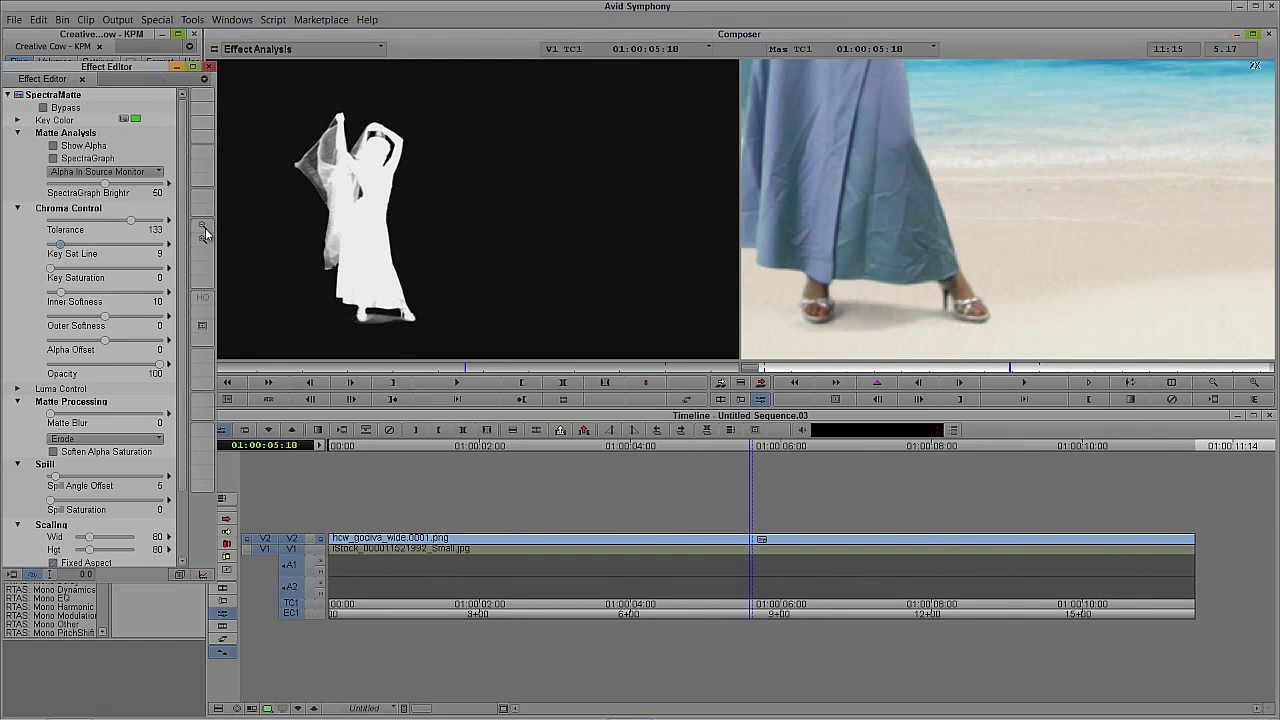
pyautogui.click(204, 230)
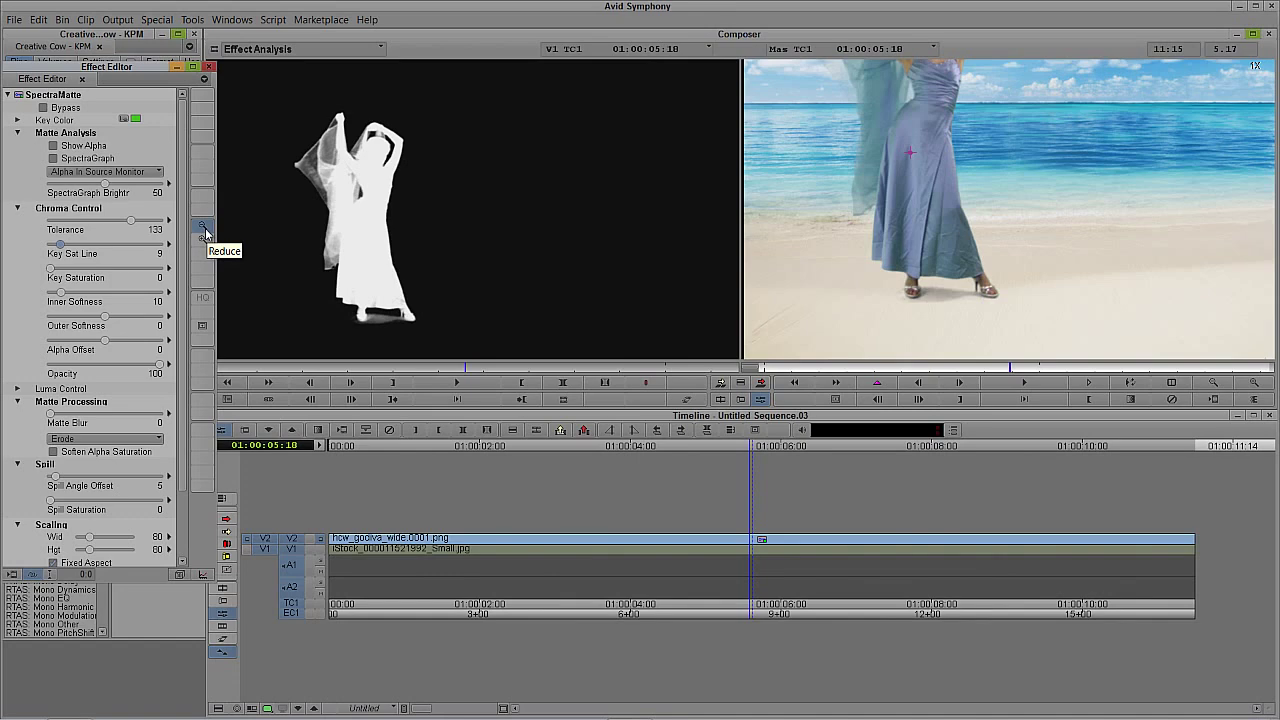
pyautogui.click(204, 230)
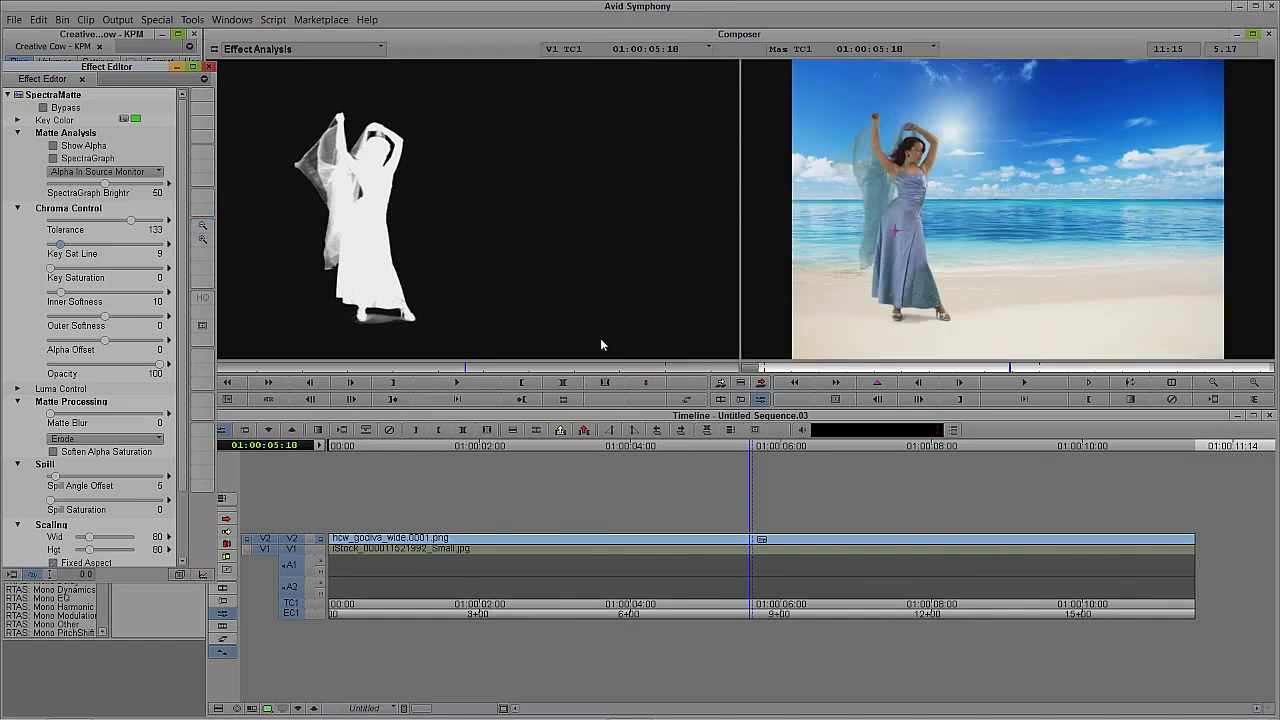
pyautogui.moveTo(636, 548); pyautogui.dragTo(270, 552)
pyautogui.press('space')
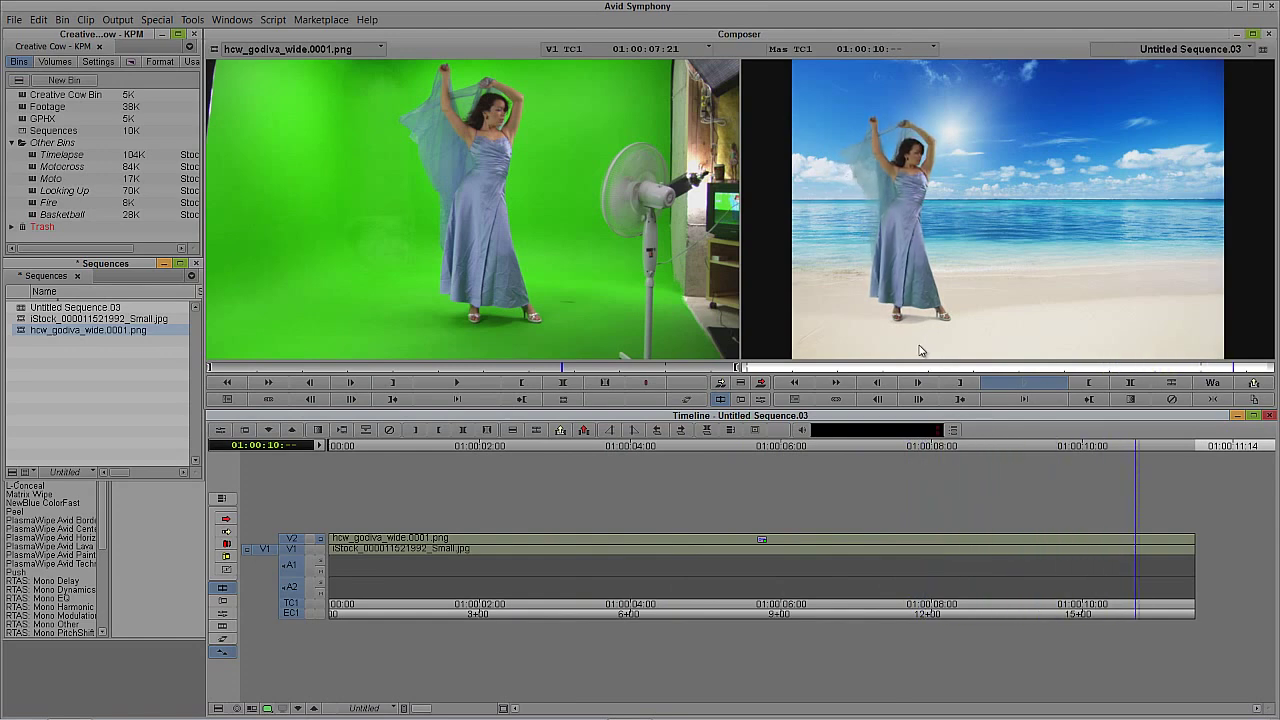
# Step: At 01:00:06:04, open the keyed clip's SpectraMatte effect and raise Matte Blur to 100 with the Erode mode kept
pyautogui.click(703, 545)
pyautogui.moveTo(668, 549); pyautogui.dragTo(792, 503)
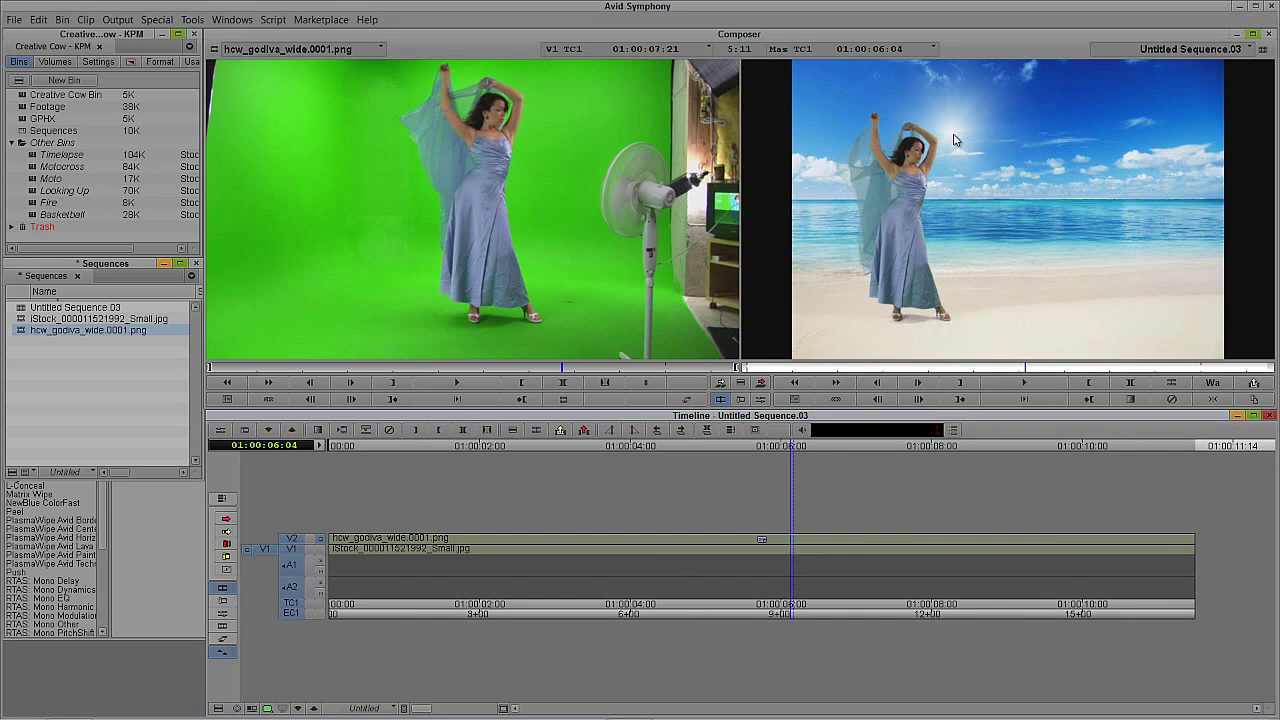
pyautogui.hotkey('ctrl', '8')
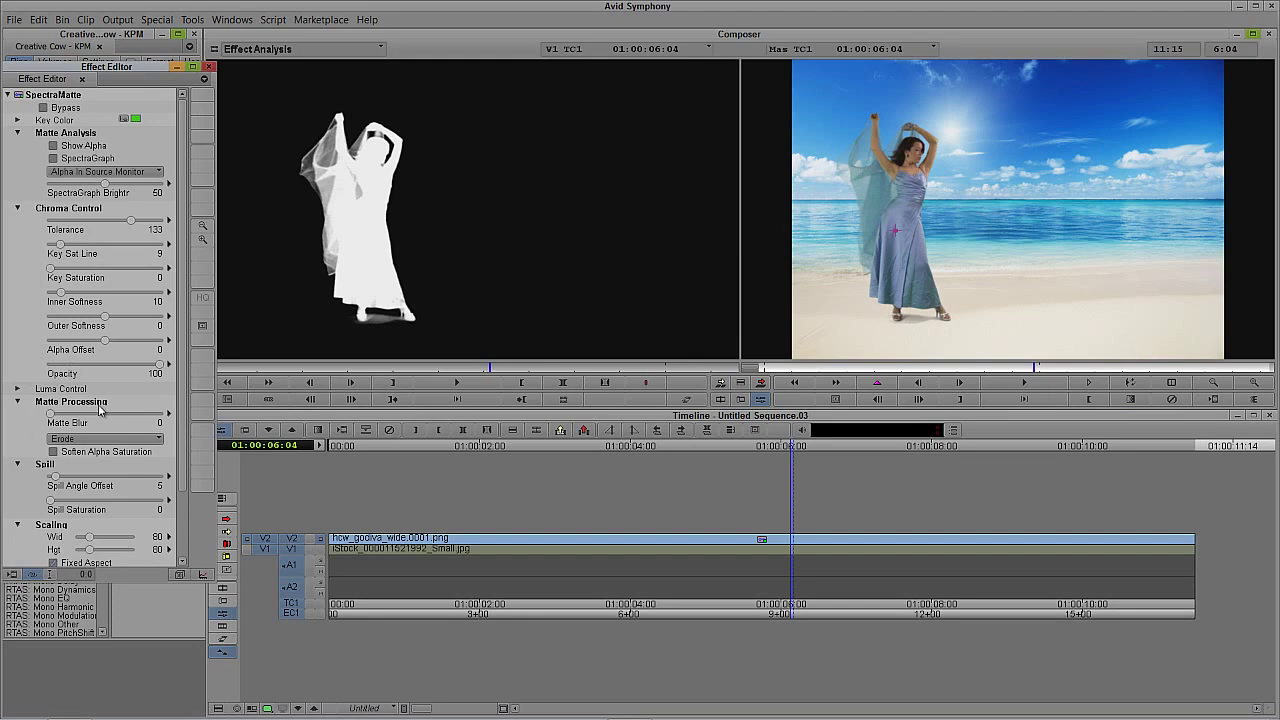
pyautogui.click(62, 442)
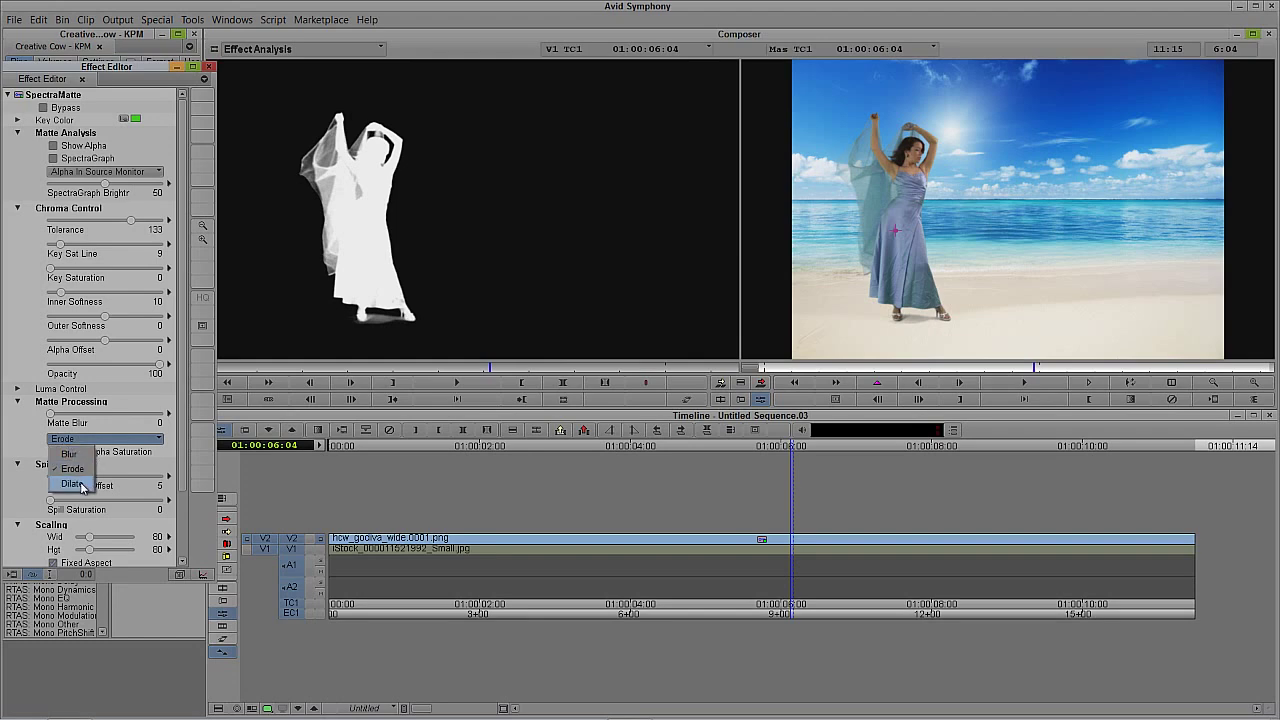
pyautogui.click(82, 470)
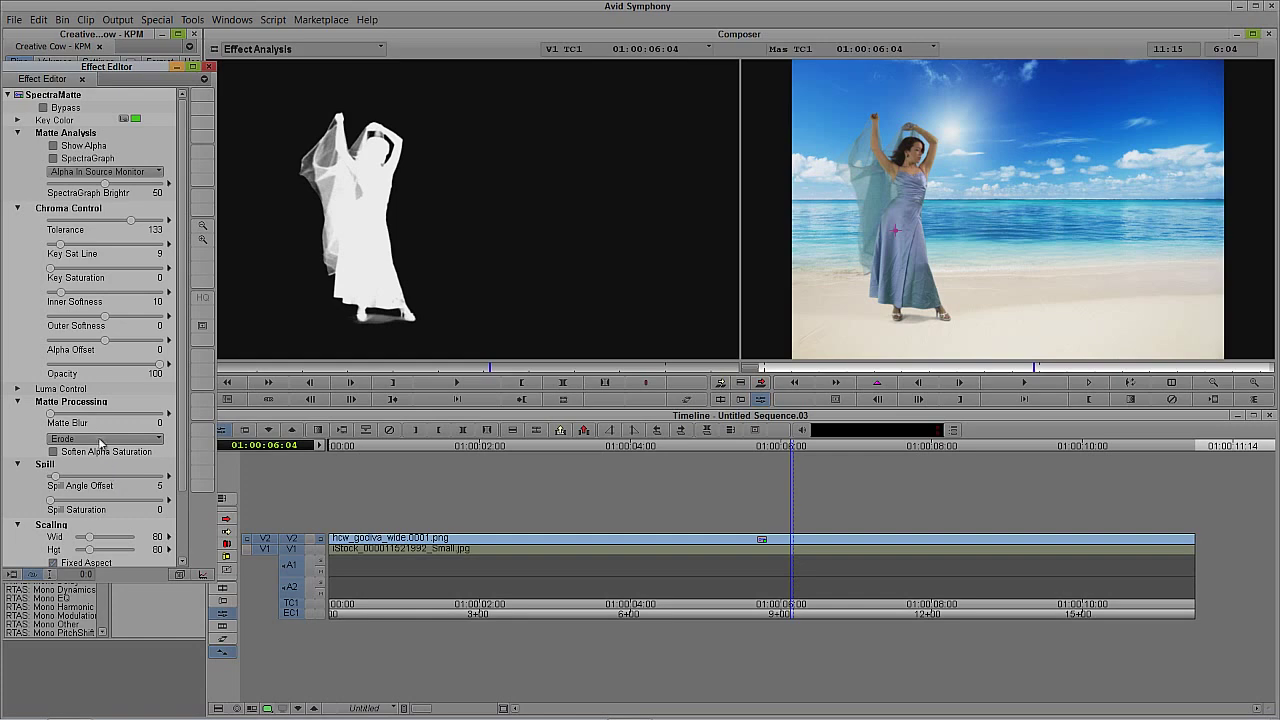
pyautogui.moveTo(52, 414); pyautogui.dragTo(157, 401)
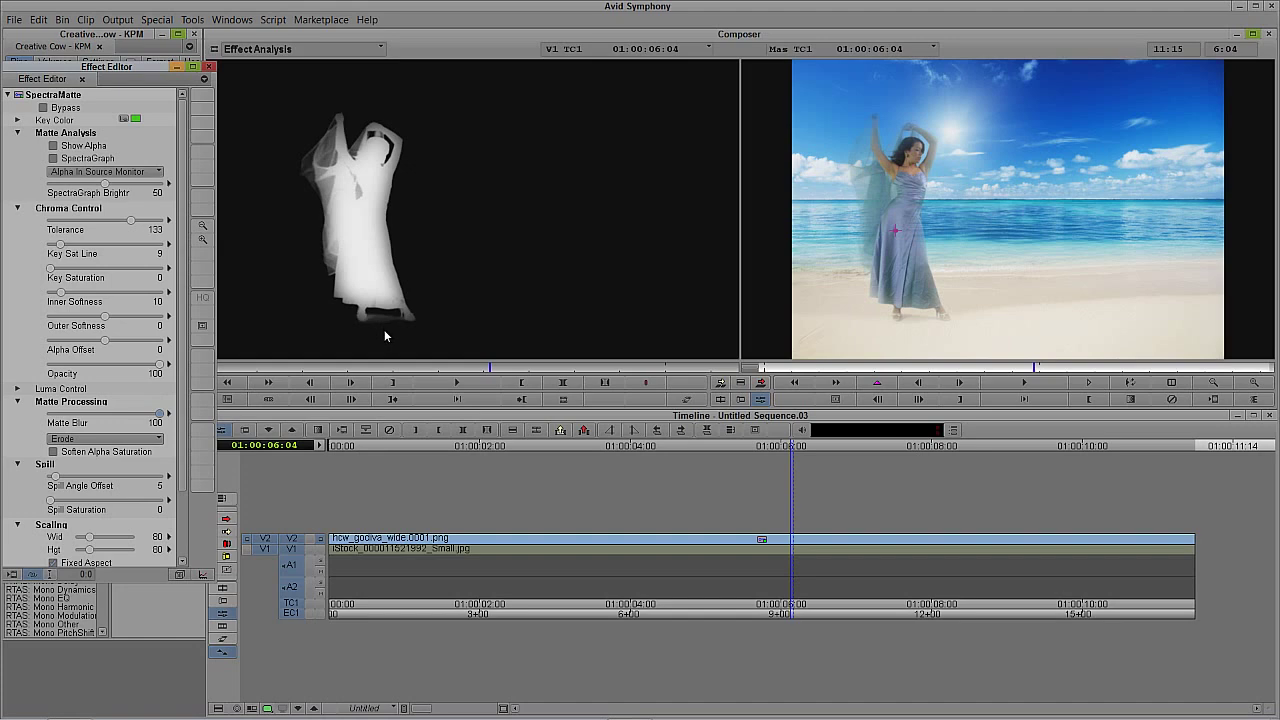
# Step: Inspect the dancer's blurred matte edges up close, and play the sequence from the start to review the composite
pyautogui.click(203, 242)
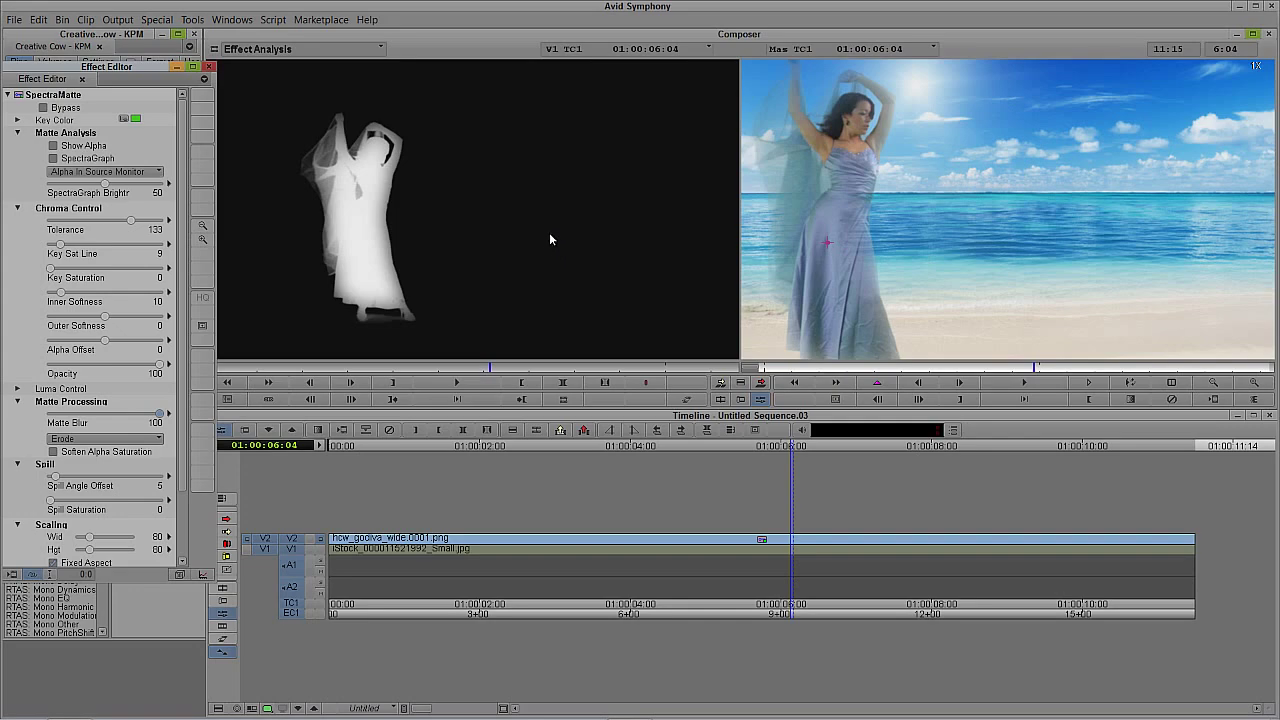
pyautogui.click(613, 427)
pyautogui.moveTo(543, 577); pyautogui.dragTo(289, 495)
pyautogui.press('space')
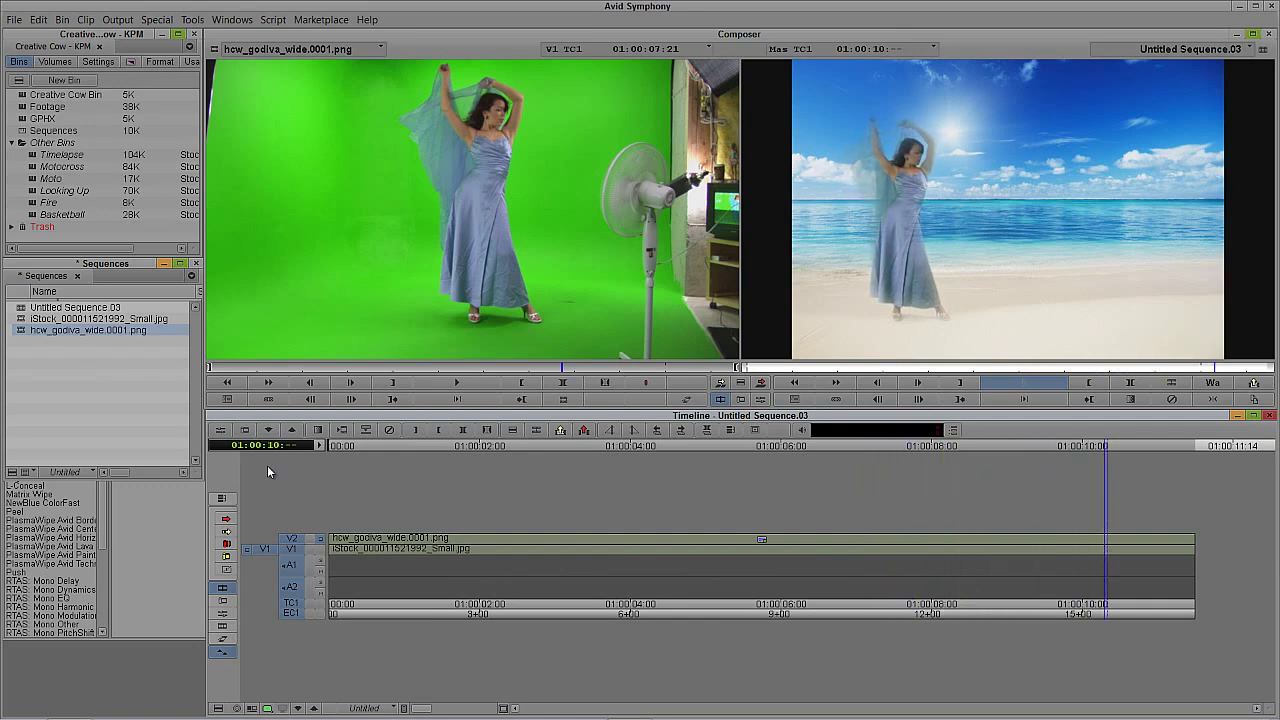
pyautogui.moveTo(455, 565); pyautogui.dragTo(285, 558)
pyautogui.press('space')
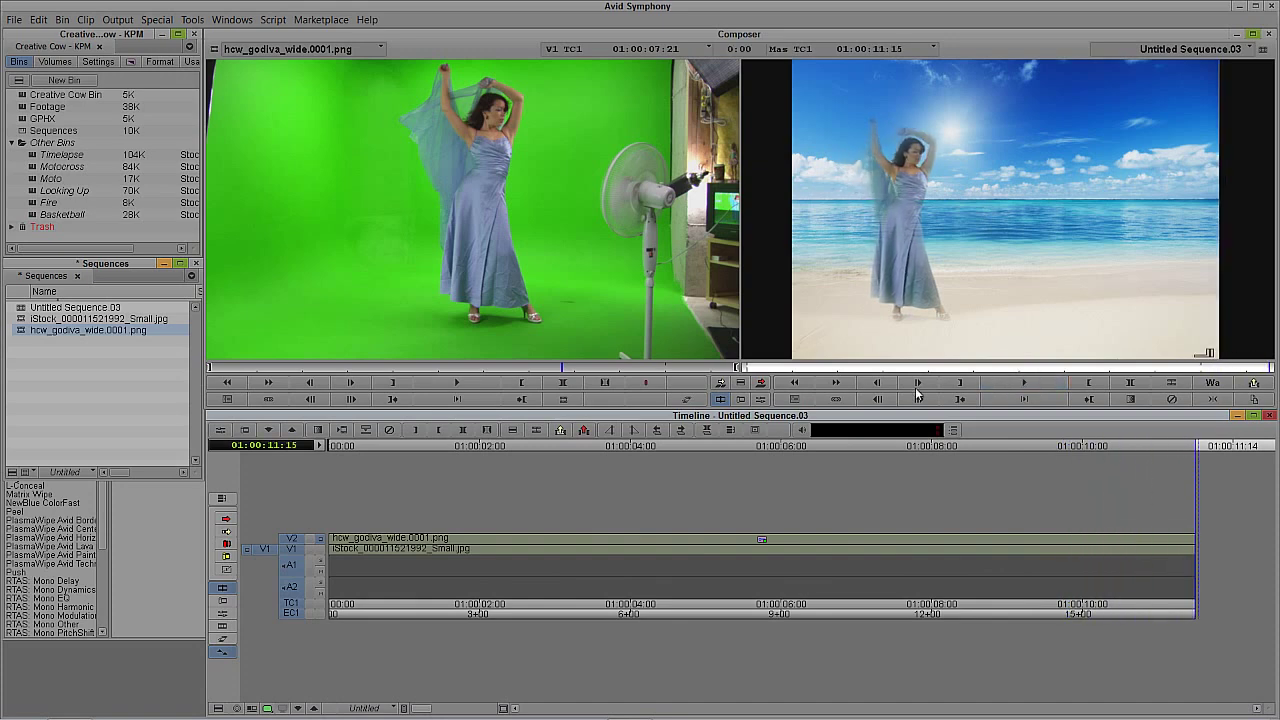
# Step: At 01:00:03:19, reset the SpectraMatte effect's Matte Blur to 0 and replay the sequence from the start
pyautogui.moveTo(760, 539); pyautogui.dragTo(601, 535)
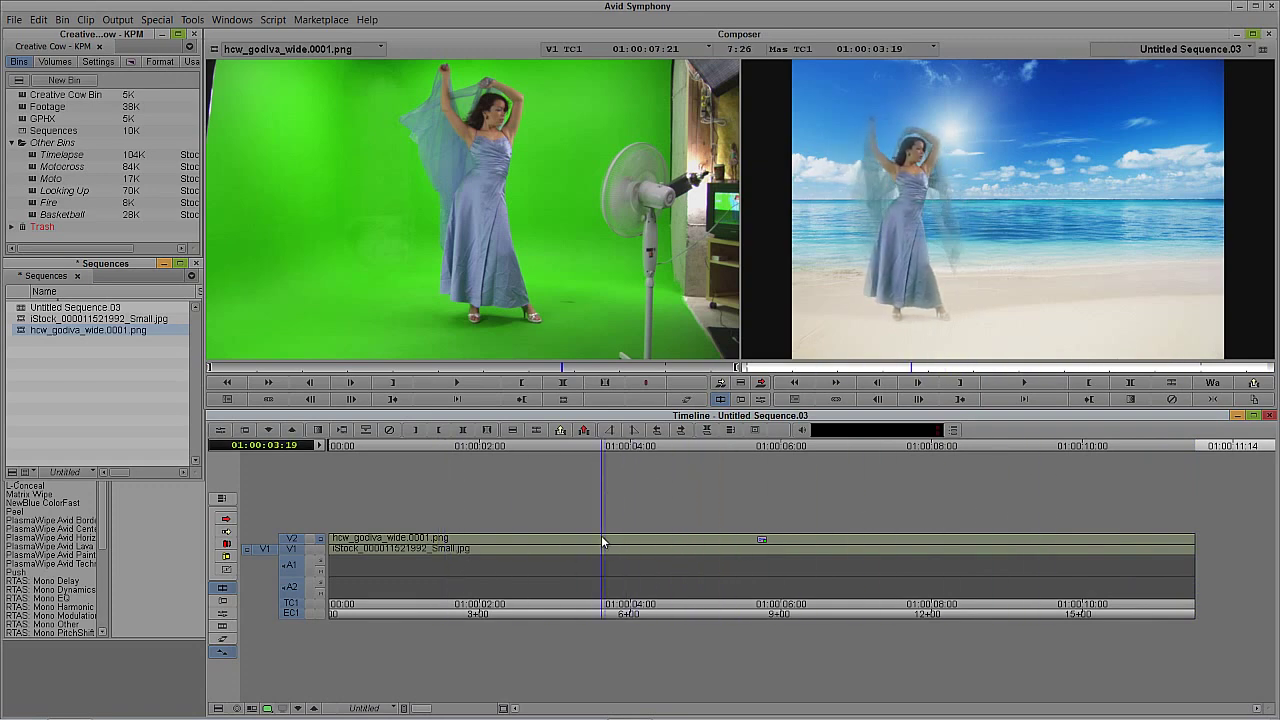
pyautogui.hotkey('ctrl', '8')
pyautogui.moveTo(158, 416); pyautogui.dragTo(2, 428)
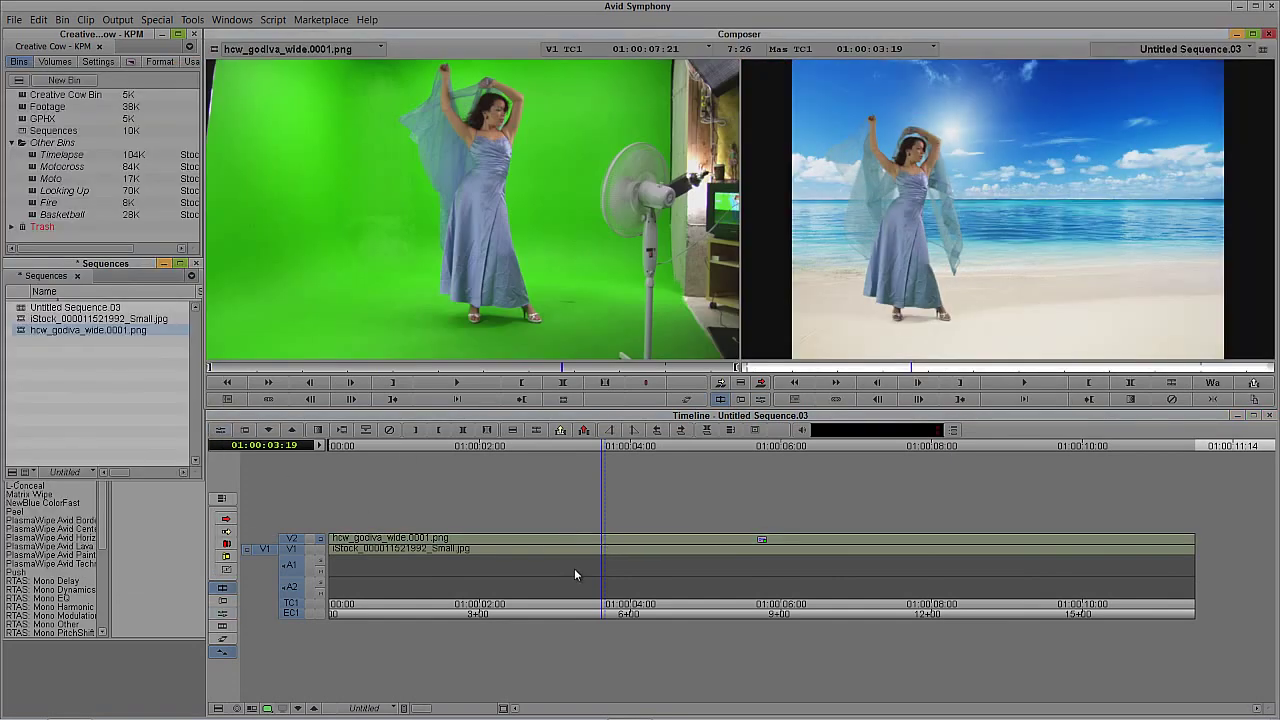
pyautogui.moveTo(527, 553); pyautogui.dragTo(195, 557)
pyautogui.press('space')
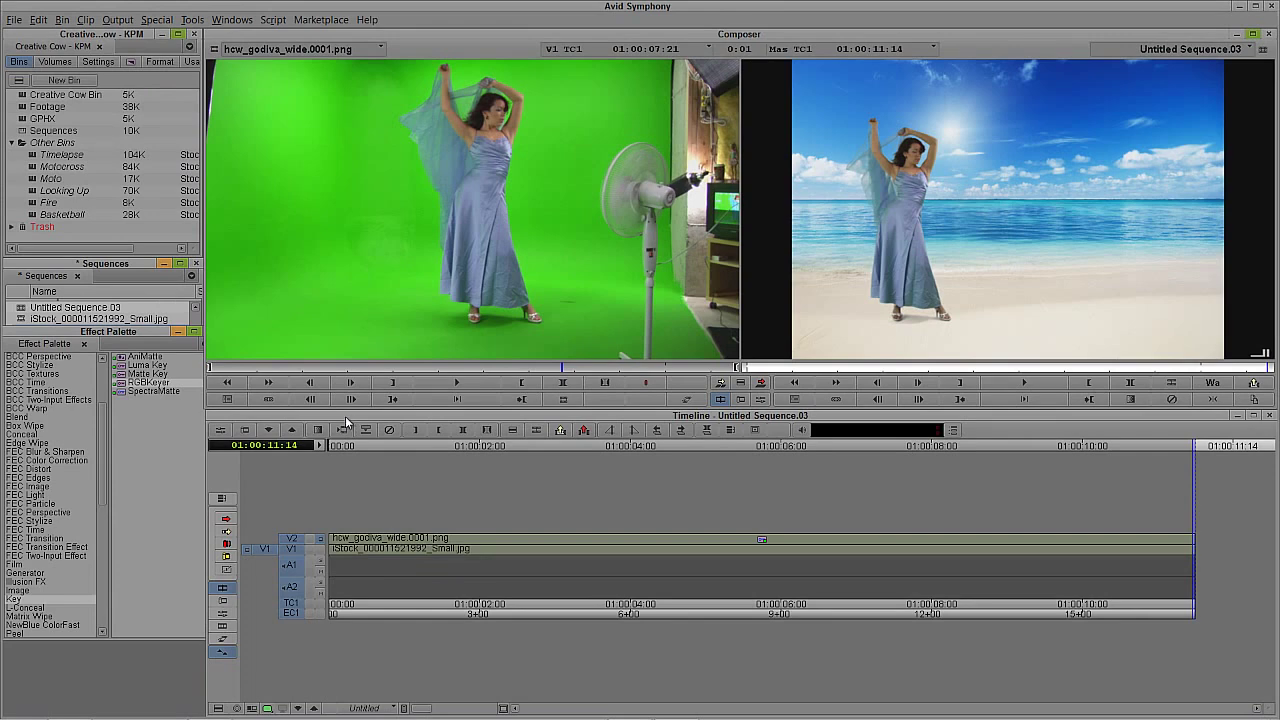
# Step: Split the V2 dancer clip at 01:00:05:11 and remove the SpectraMatte effect from its second segment
pyautogui.moveTo(723, 525); pyautogui.dragTo(734, 549)
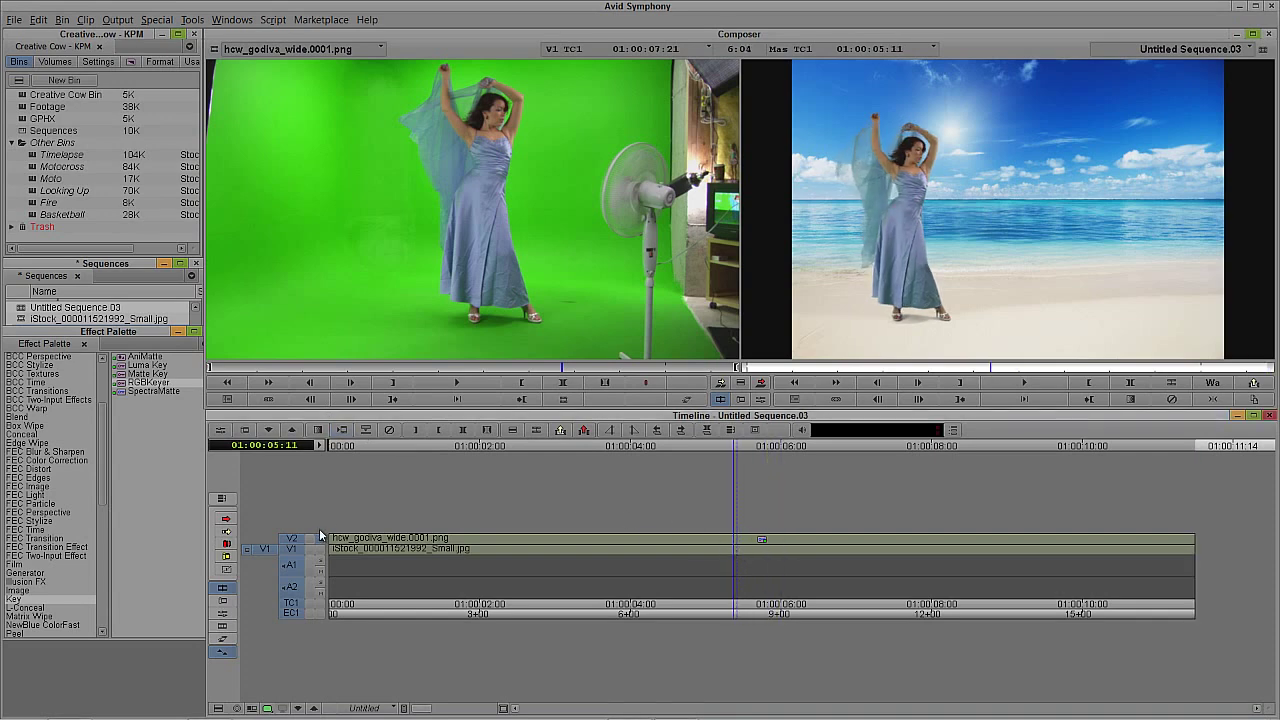
pyautogui.moveTo(290, 597); pyautogui.dragTo(264, 538)
pyautogui.press('h')
pyautogui.moveTo(762, 569); pyautogui.dragTo(772, 569)
pyautogui.click(866, 558)
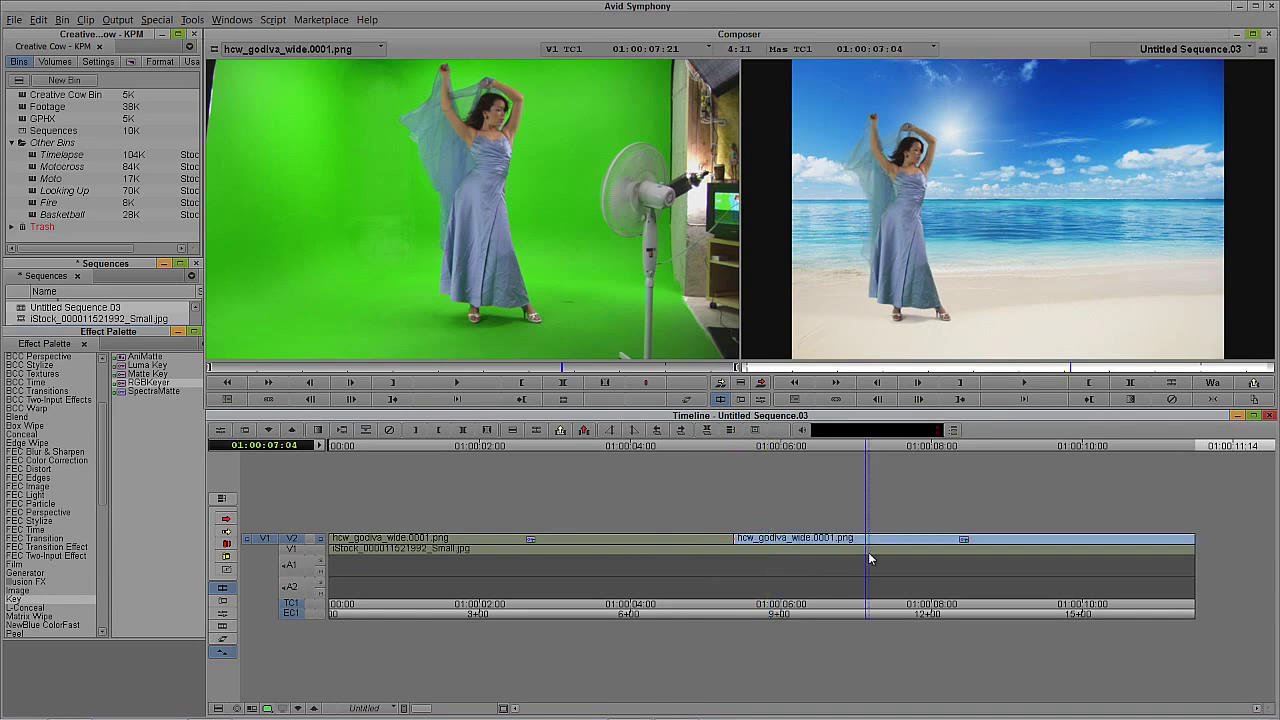
pyautogui.press('Delete')
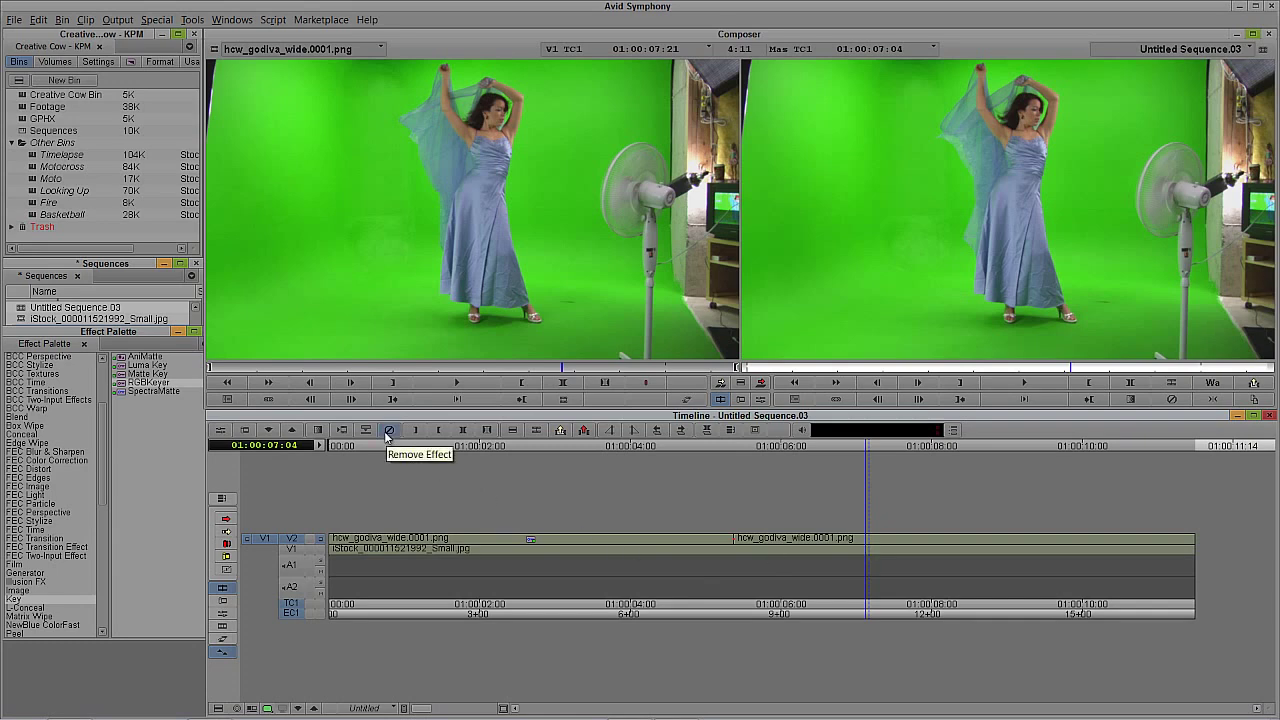
# Step: Apply the RGBKeyer effect to the second dancer segment on V2 and open its settings
pyautogui.click(178, 432)
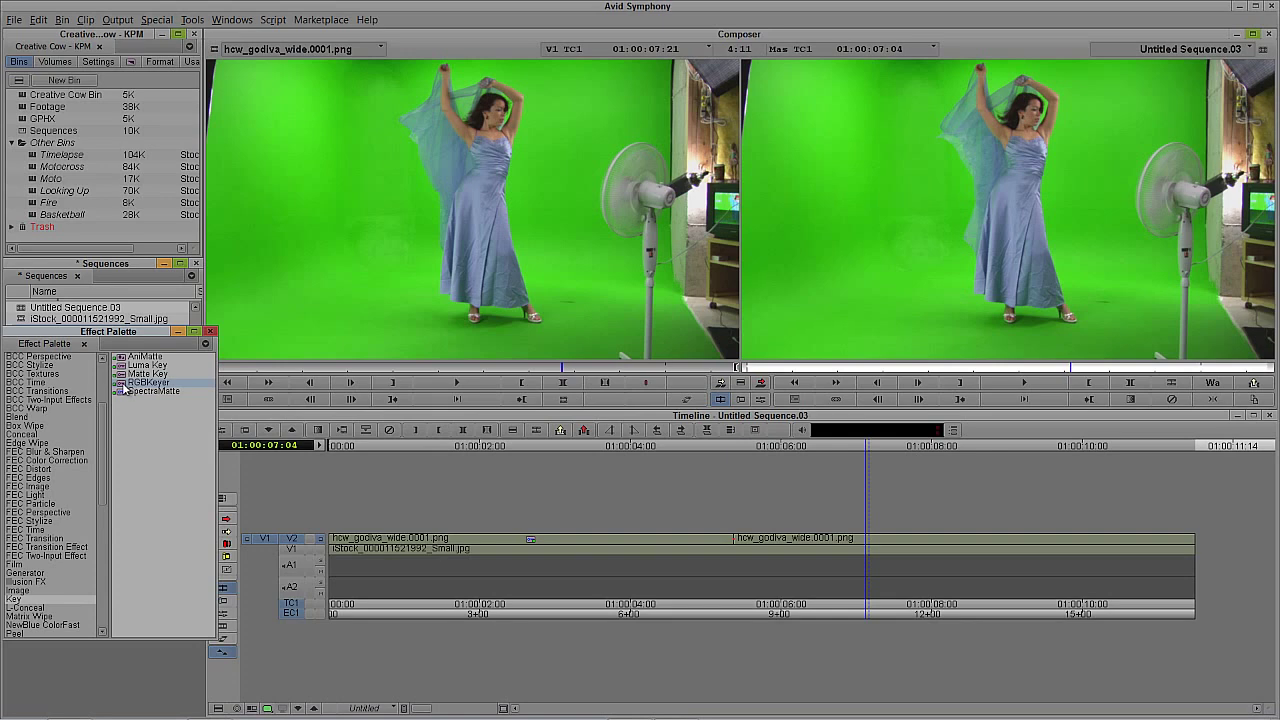
pyautogui.moveTo(123, 390); pyautogui.dragTo(810, 538)
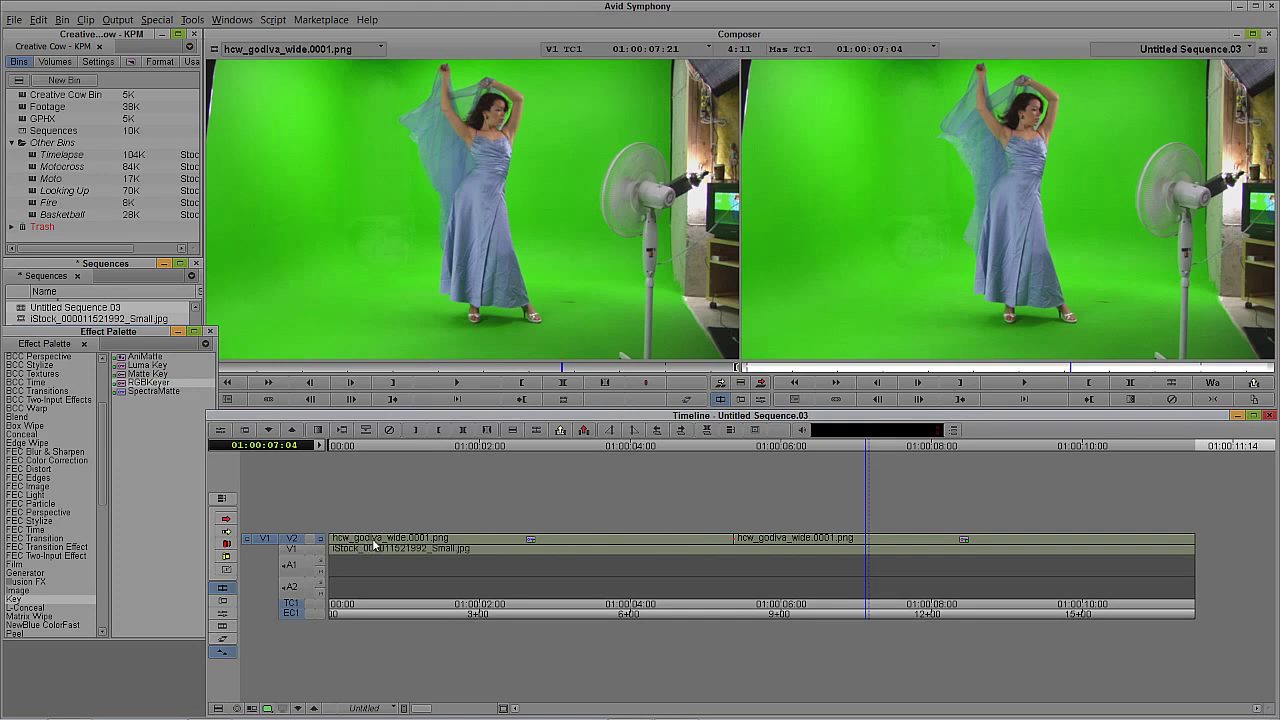
pyautogui.hotkey('ctrl', '8')
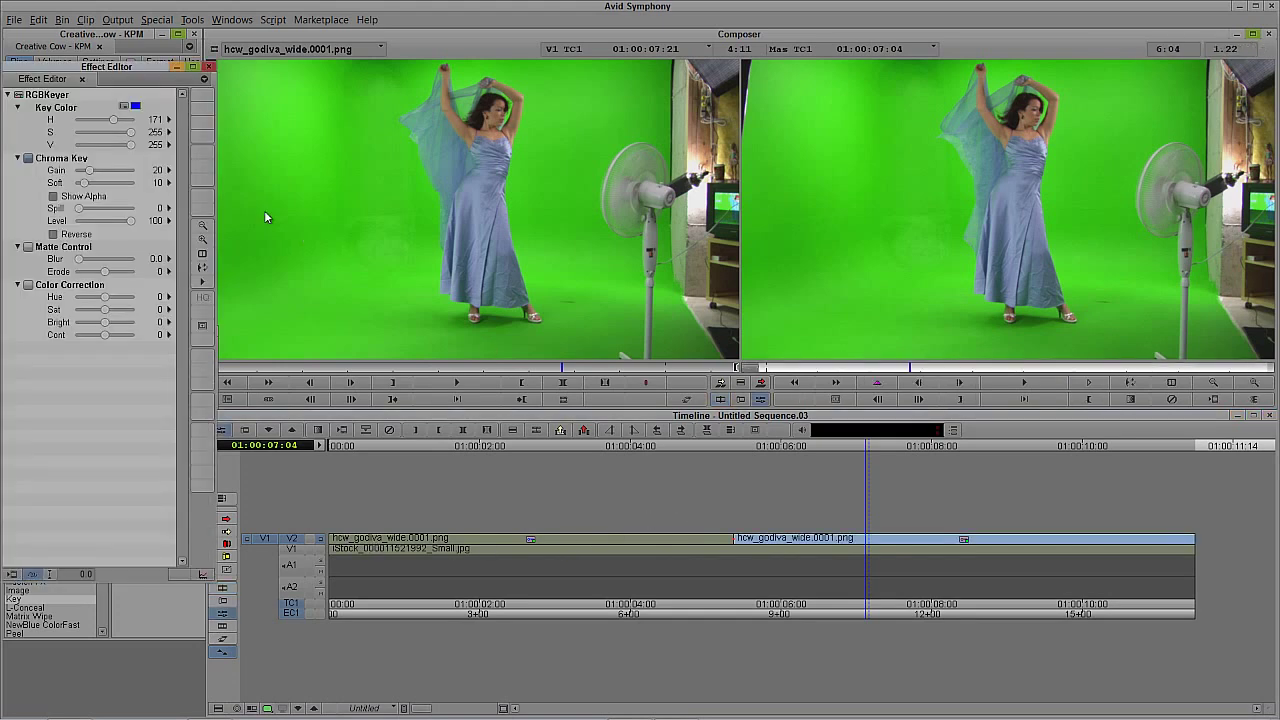
# Step: Sample the bright green backdrop beside the dancer as the RGBKeyer key color, keeping the effect settings clear of the timeline
pyautogui.moveTo(77, 77); pyautogui.dragTo(266, 170)
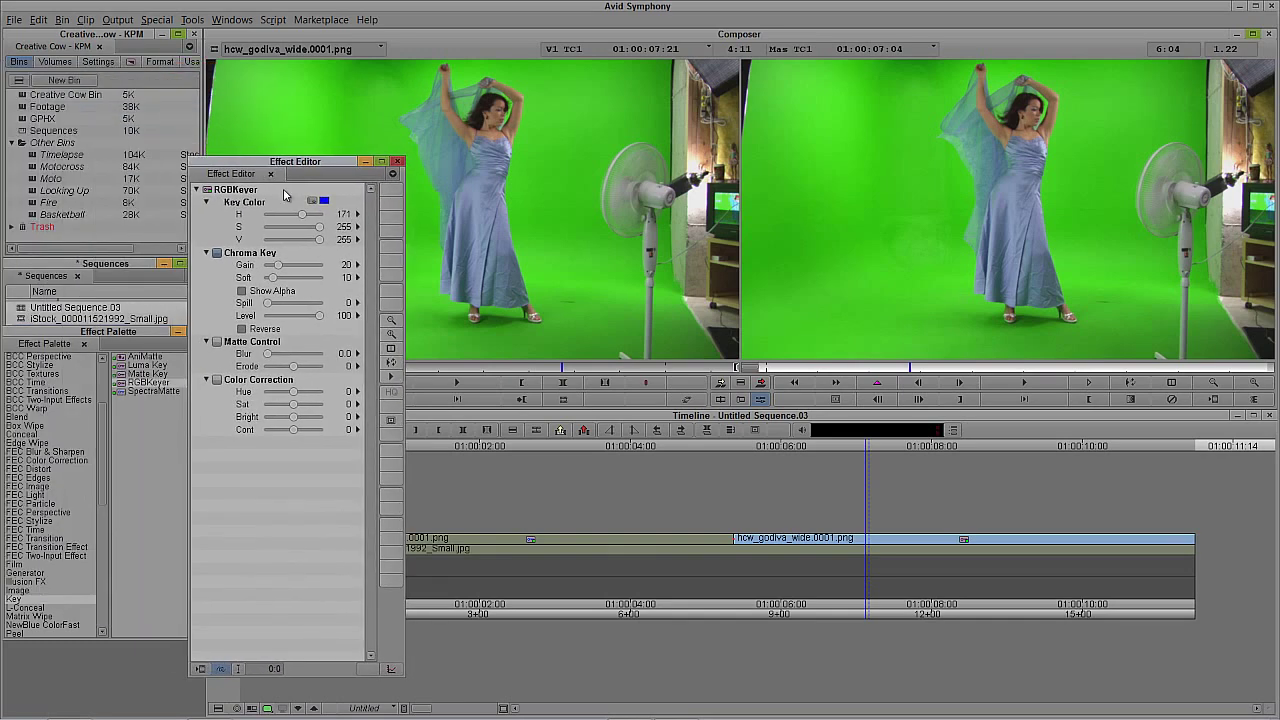
pyautogui.moveTo(325, 199); pyautogui.dragTo(884, 192)
pyautogui.moveTo(885, 192); pyautogui.dragTo(931, 181)
pyautogui.click(958, 173)
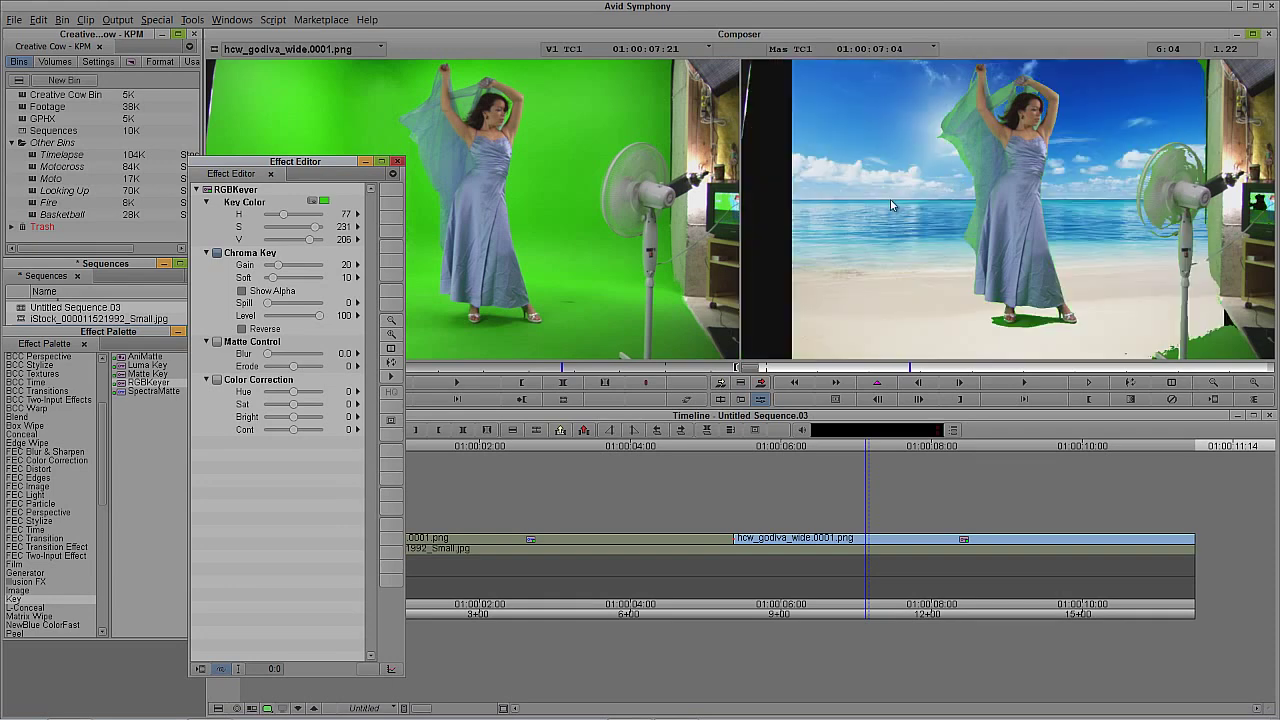
pyautogui.moveTo(321, 168); pyautogui.dragTo(132, 186)
# Step: Solo V2 and compare the RGBKeyer segment with the SpectraMatte segment over black, and restore the beach background at 01:00:04:05
pyautogui.click(320, 549)
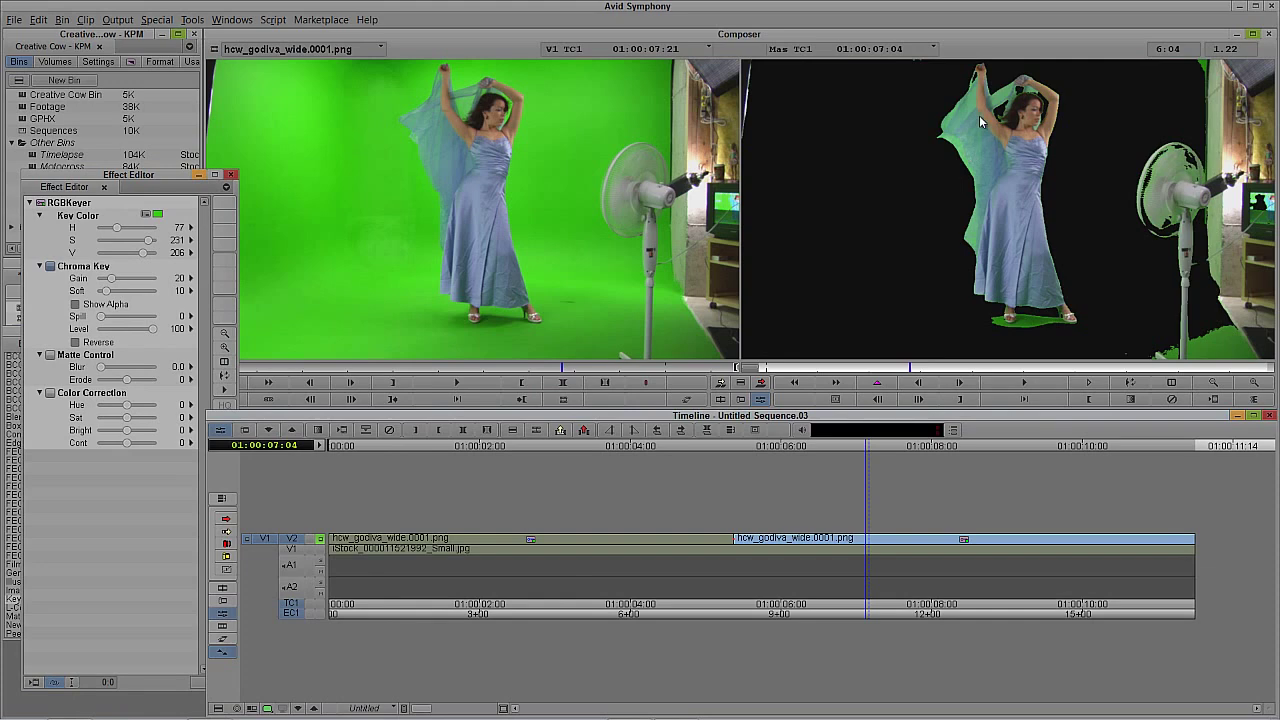
pyautogui.click(788, 541)
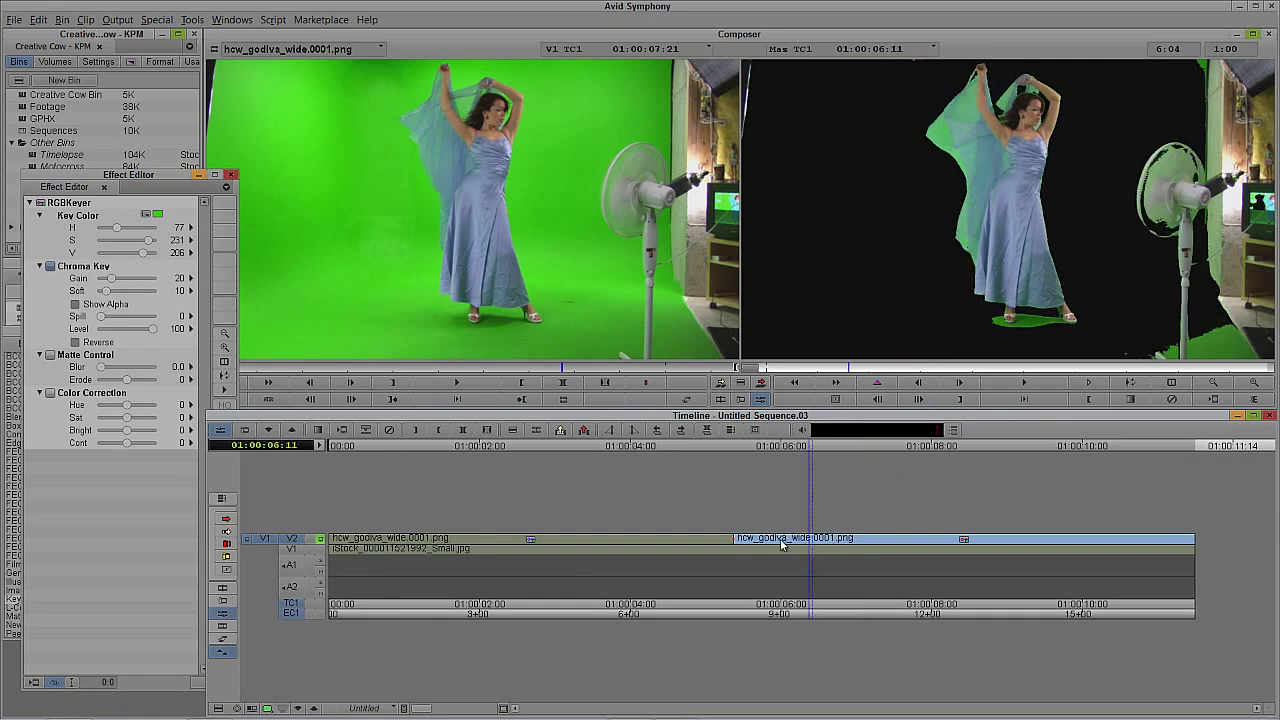
pyautogui.moveTo(790, 543); pyautogui.dragTo(822, 543)
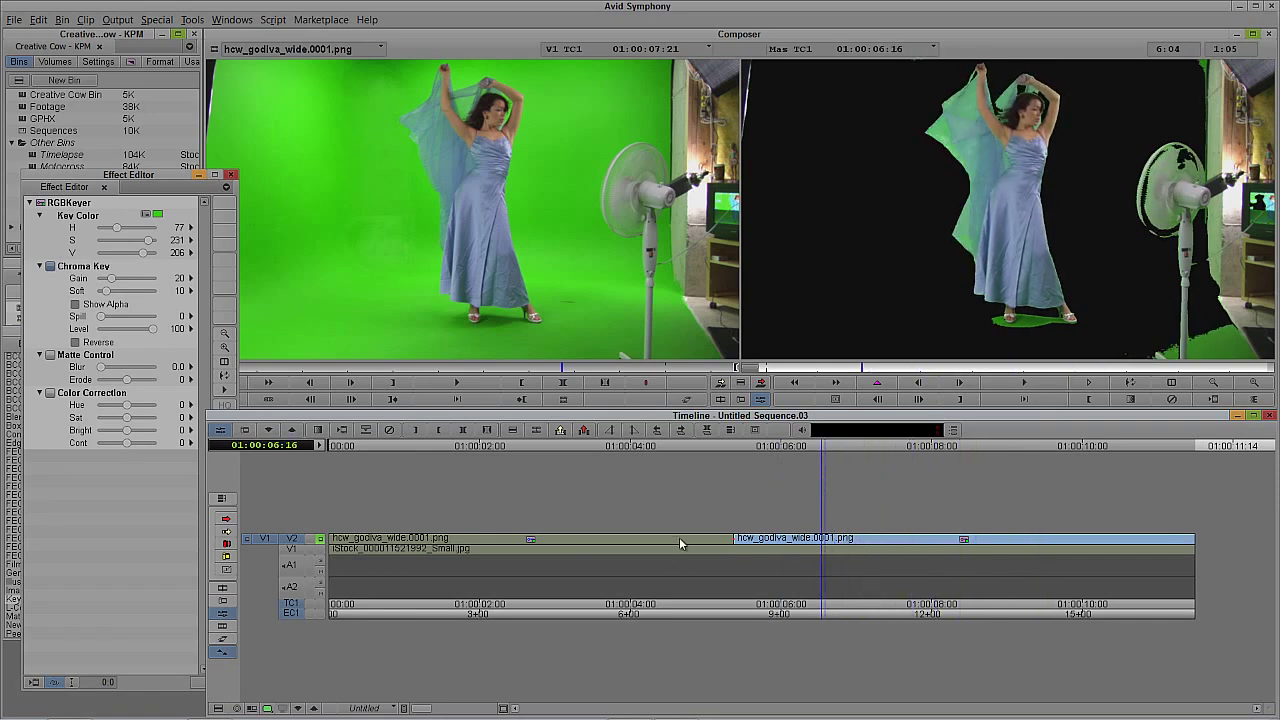
pyautogui.click(679, 543)
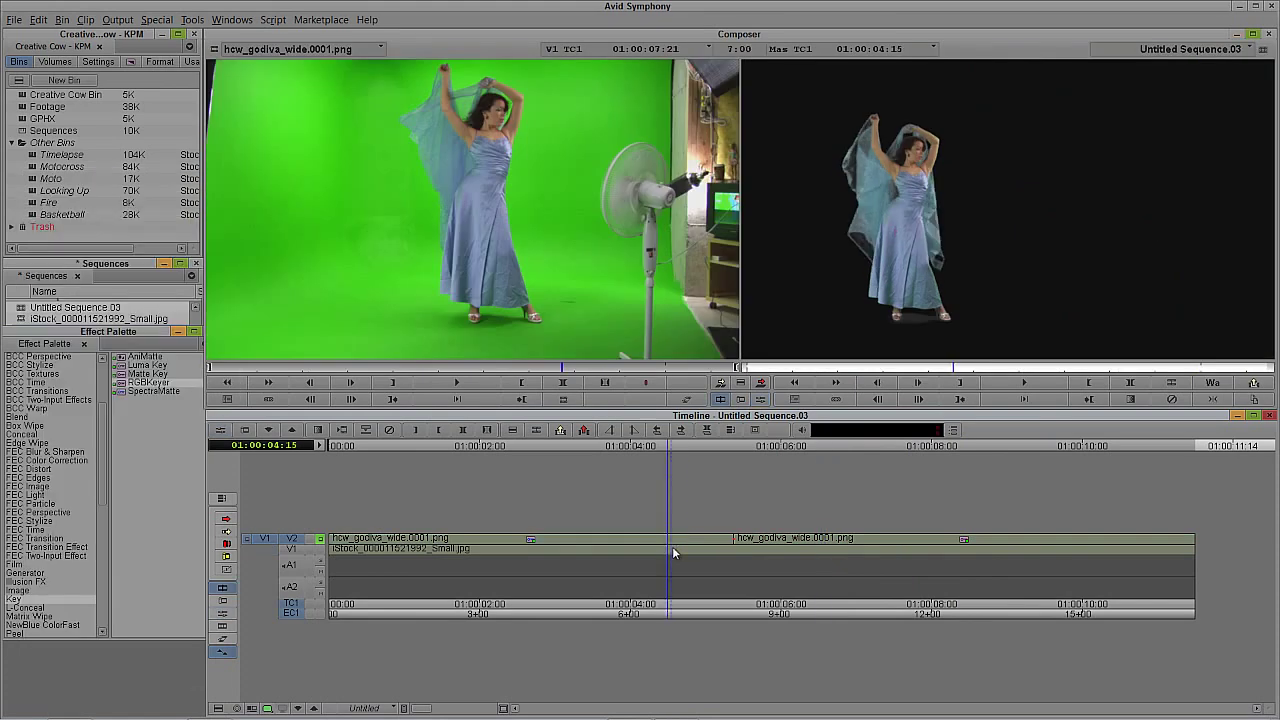
pyautogui.moveTo(672, 545); pyautogui.dragTo(843, 536)
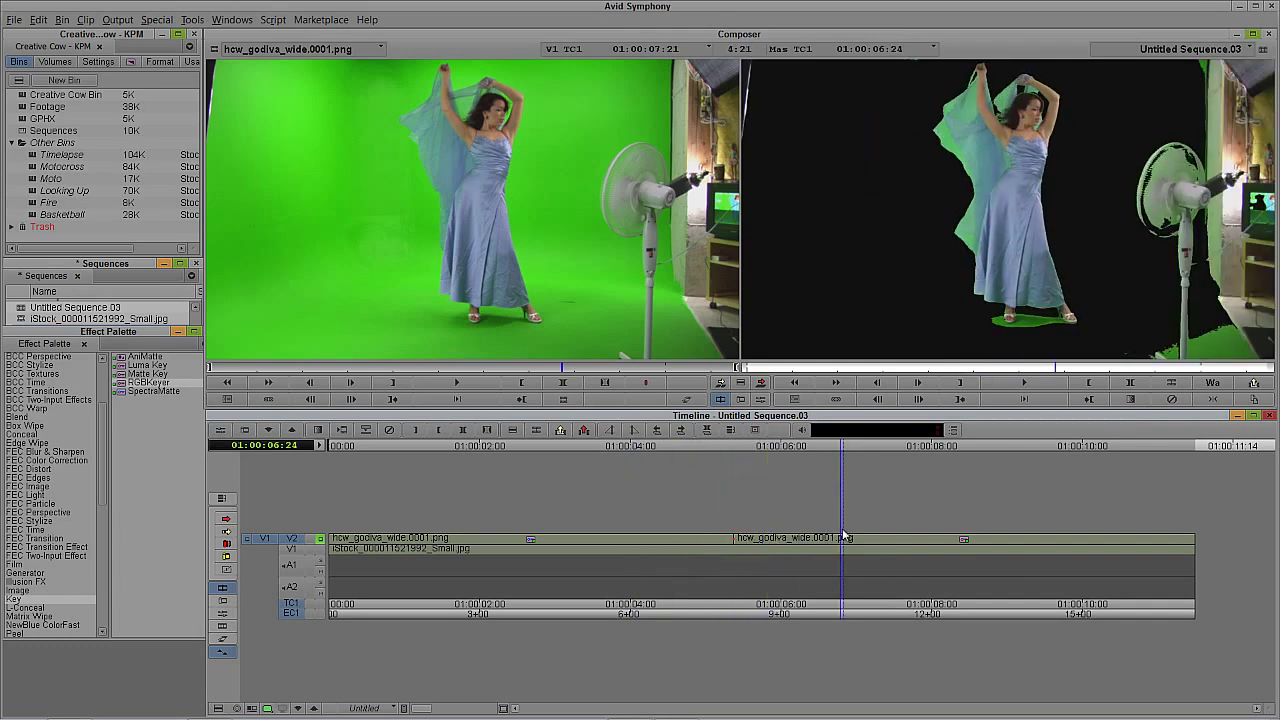
pyautogui.click(843, 537)
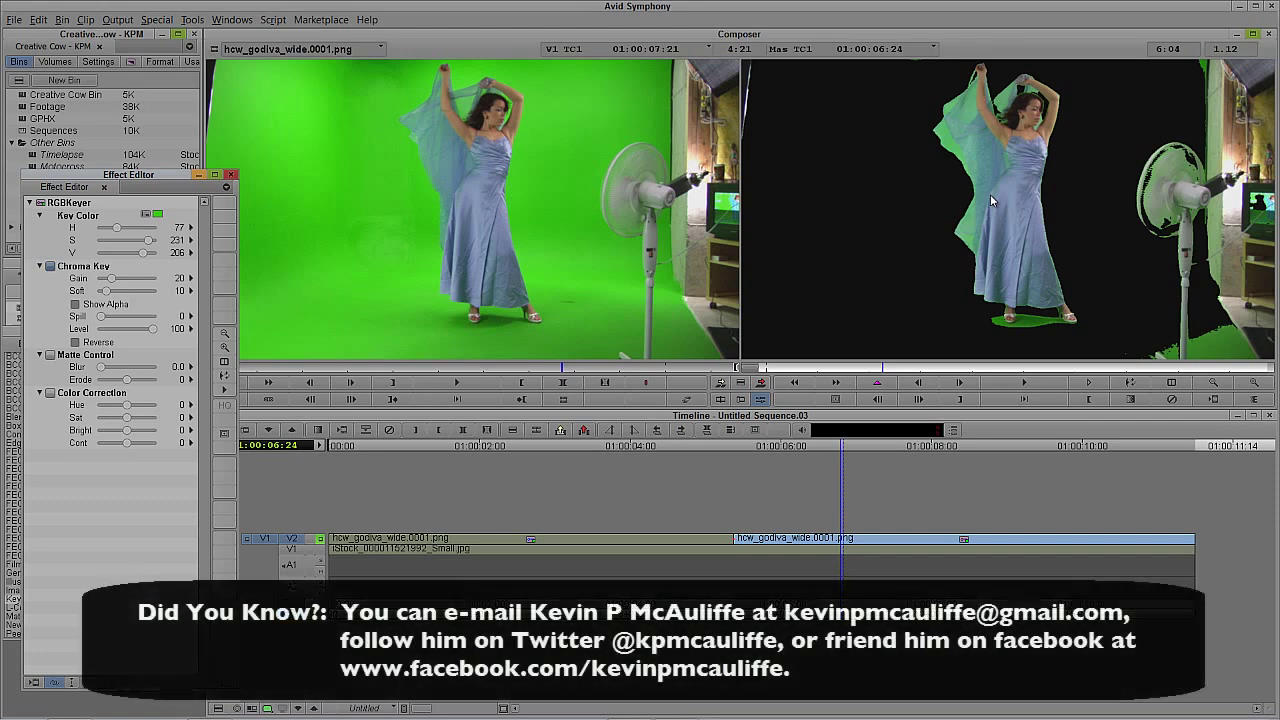
pyautogui.click(645, 546)
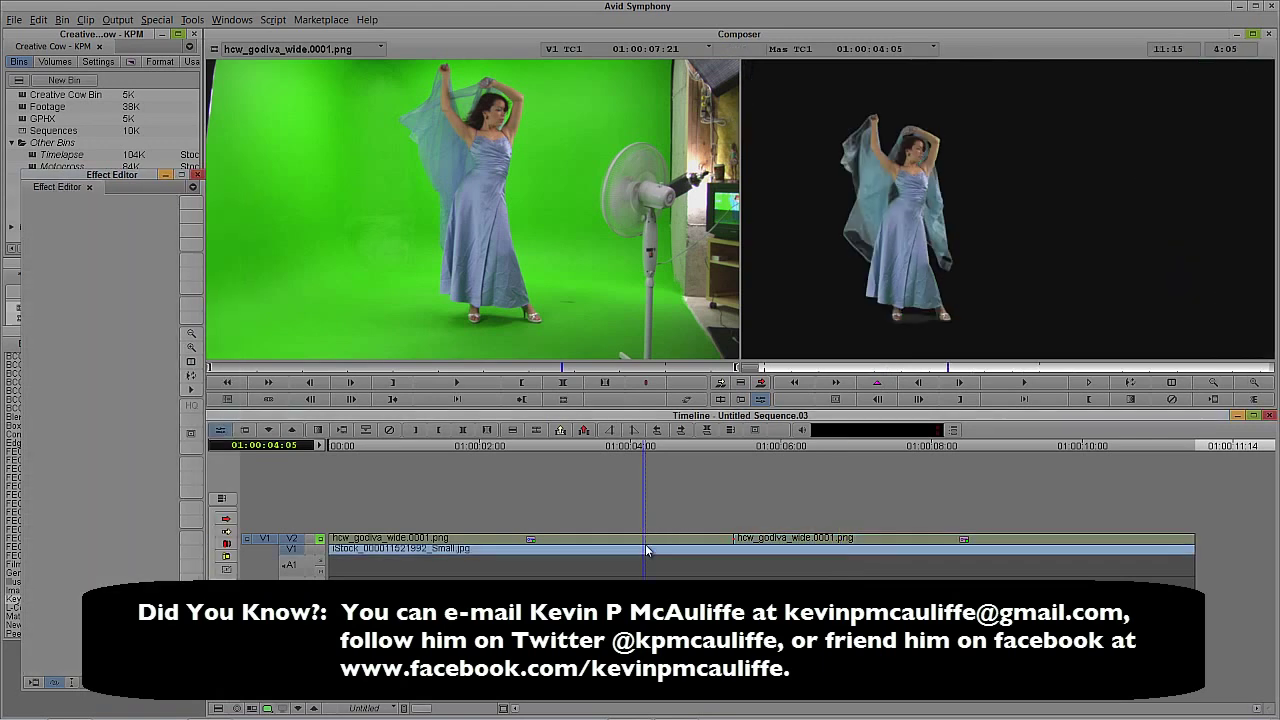
pyautogui.click(321, 540)
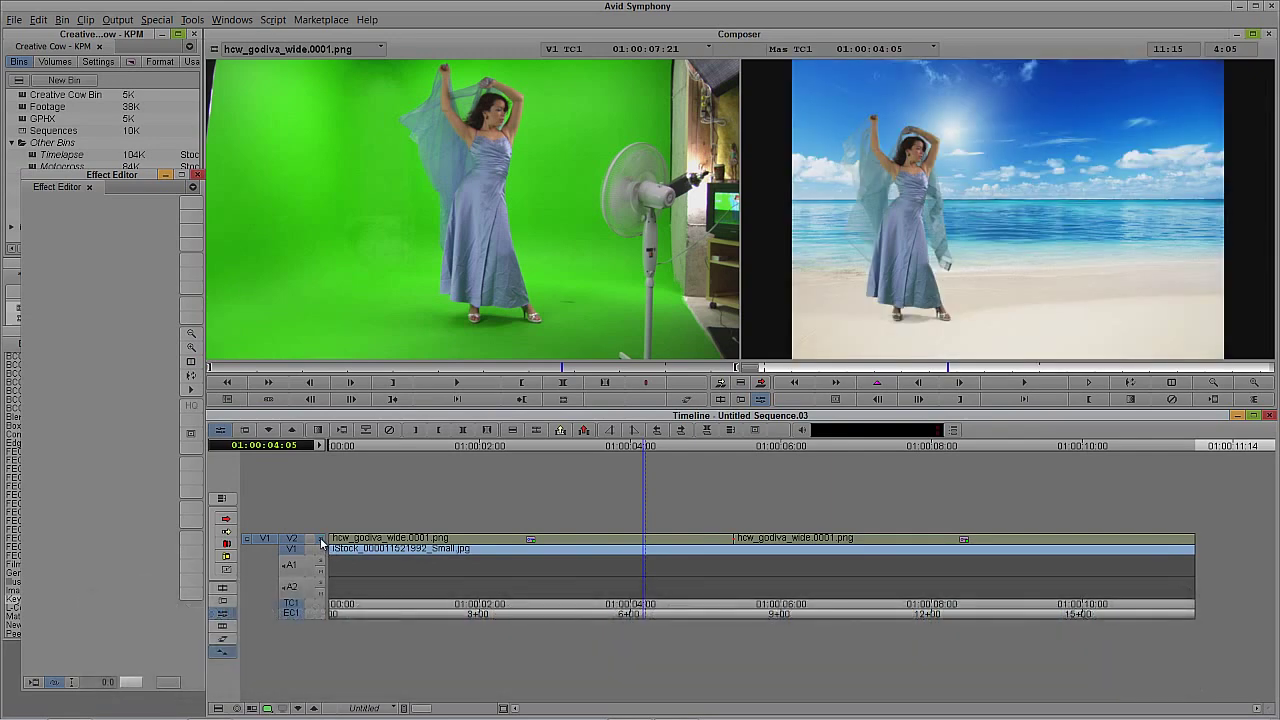